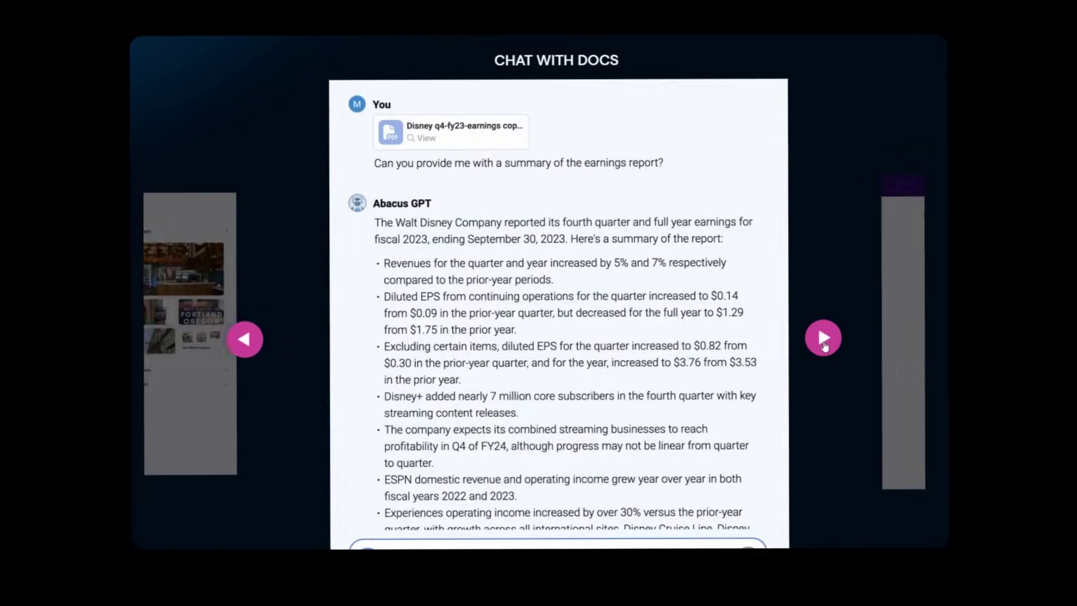
Step: Move from the Abacus.AI homepage to the ChatLLM Teams page and its sign-in
left_click(820, 343)
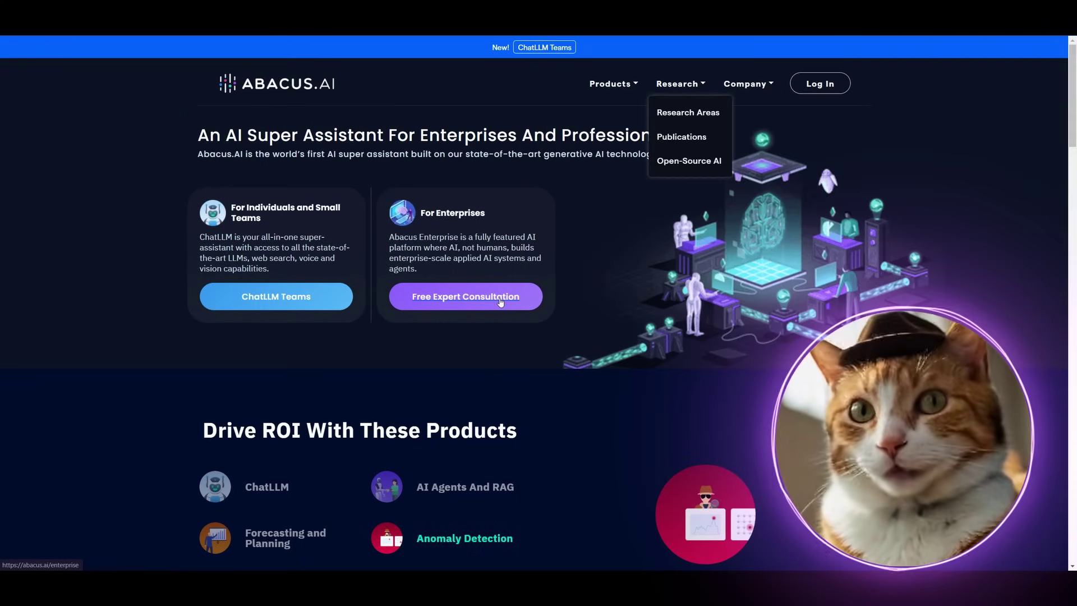
left_click(300, 304)
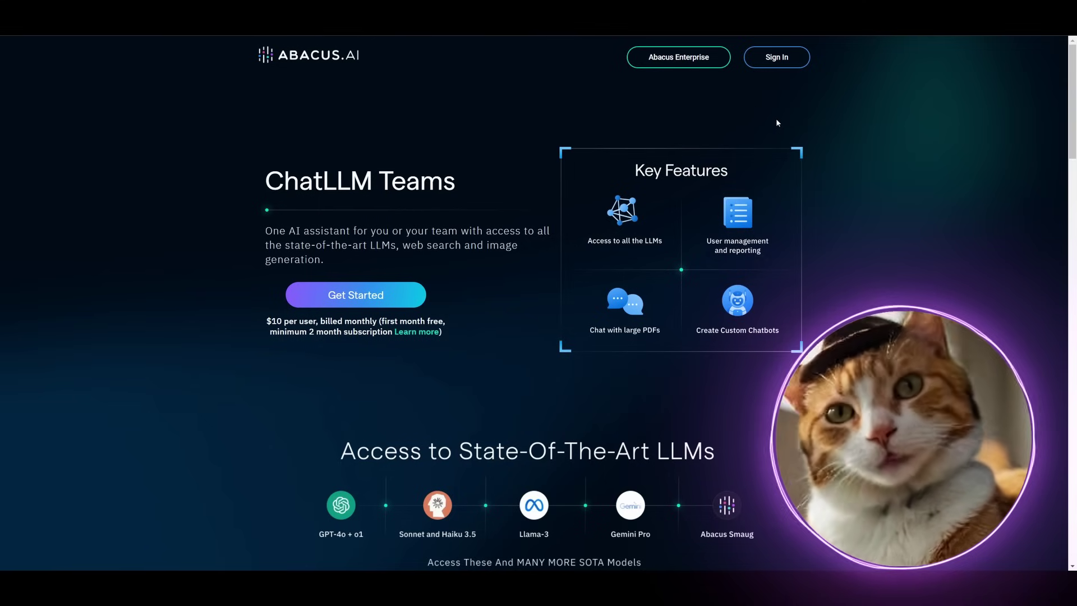
left_click(785, 56)
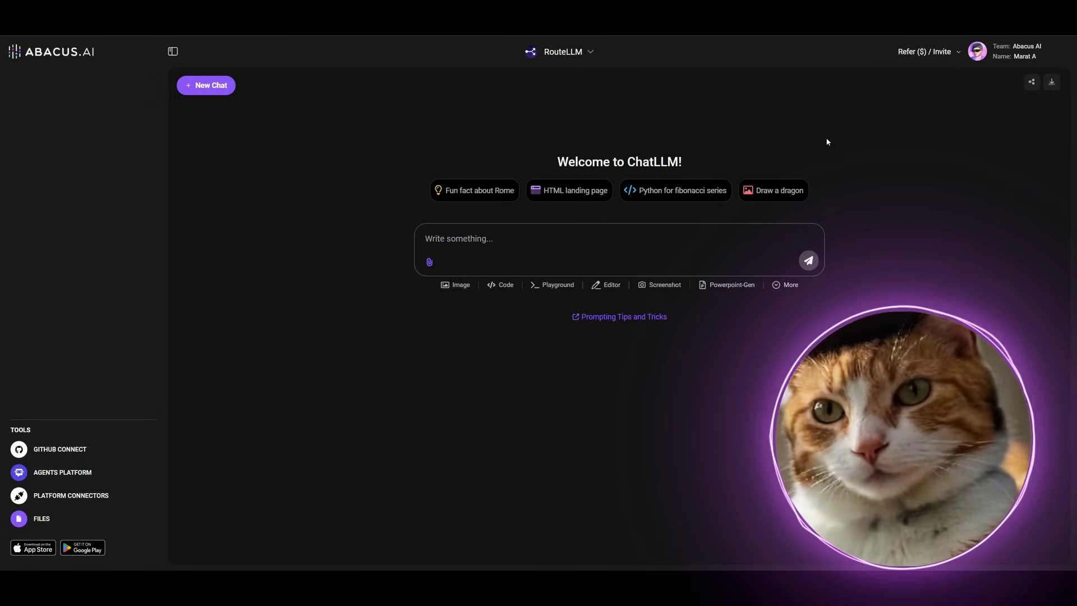
left_click(589, 55)
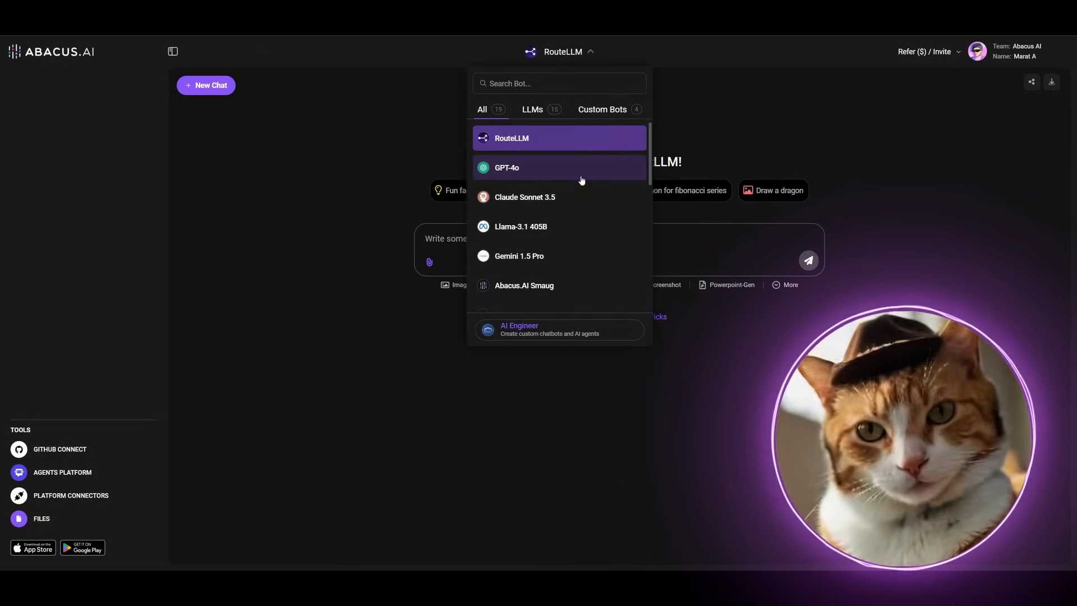
scroll(603, 214, "down", 1)
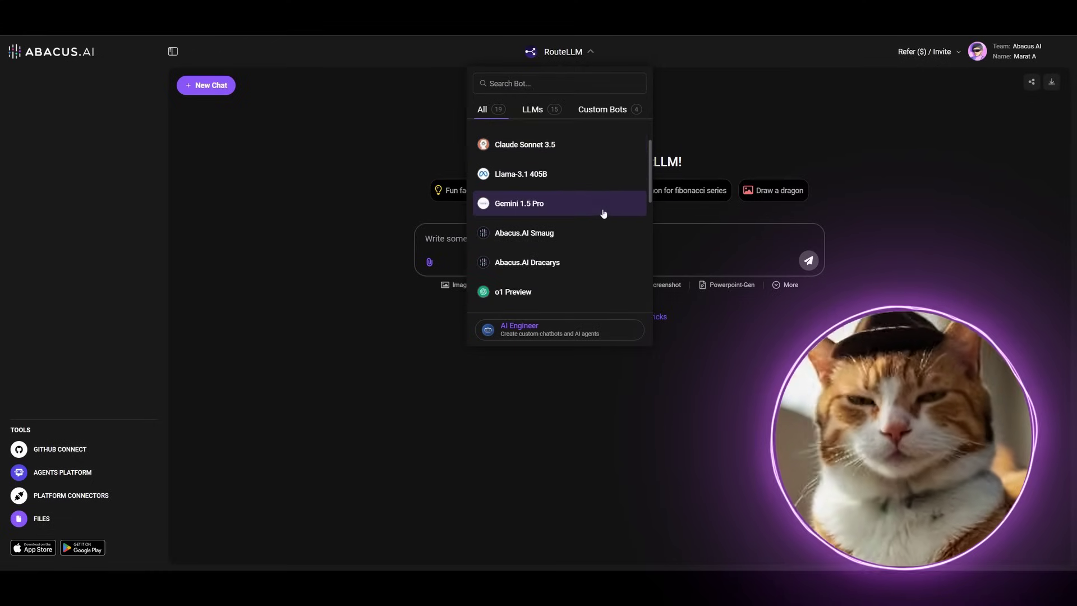
scroll(599, 241, "down", 2)
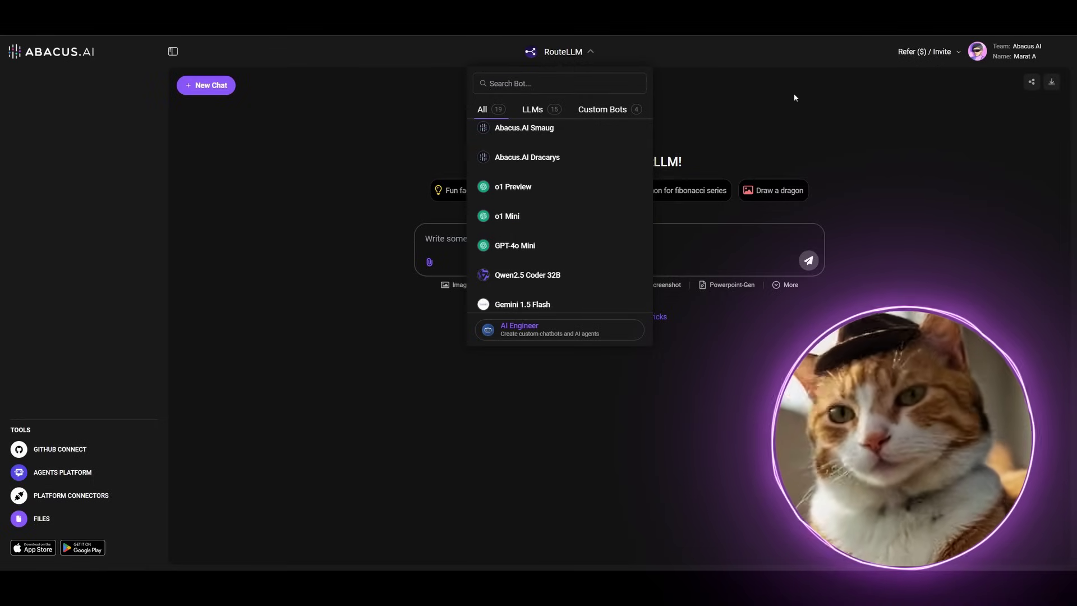
left_click(740, 137)
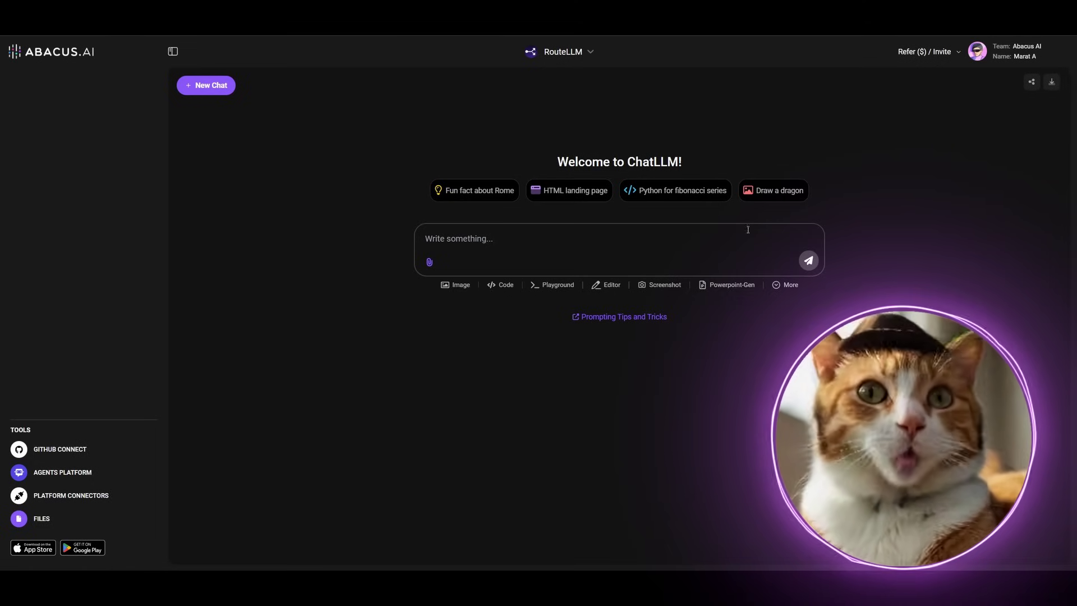
Step: Start a new image generation using the FLUX 1.1 [pro] Ultra model
left_click(462, 288)
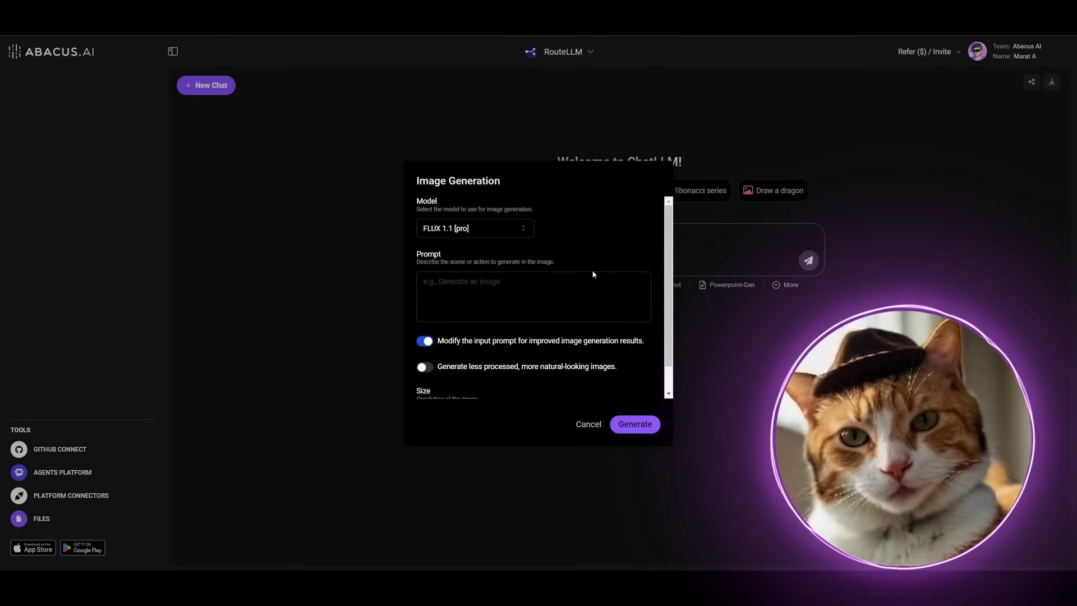
left_click(517, 229)
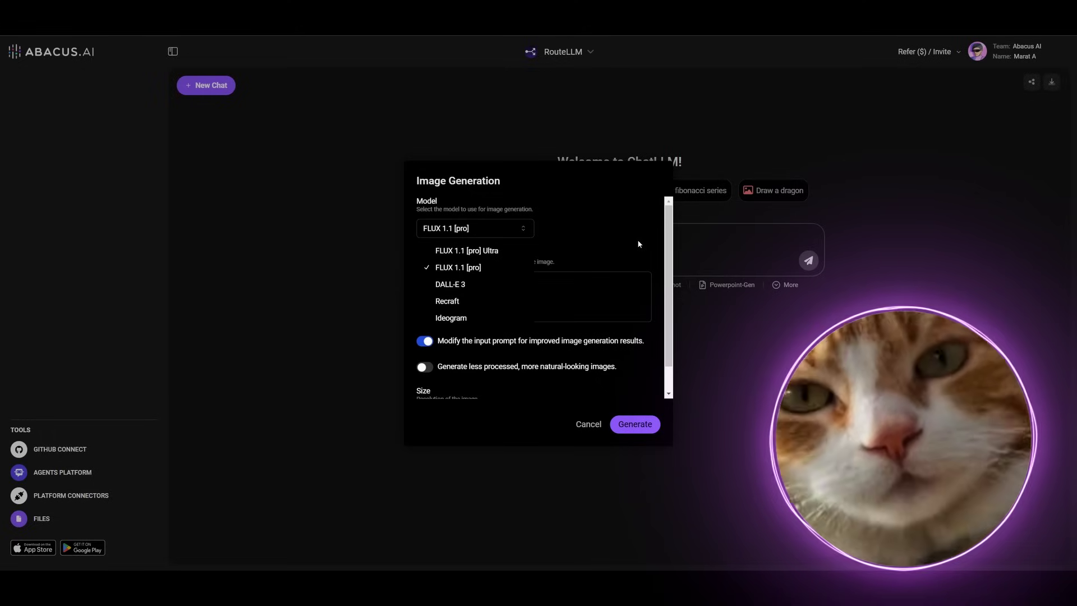
left_click(466, 250)
scroll(539, 314, "down", 1)
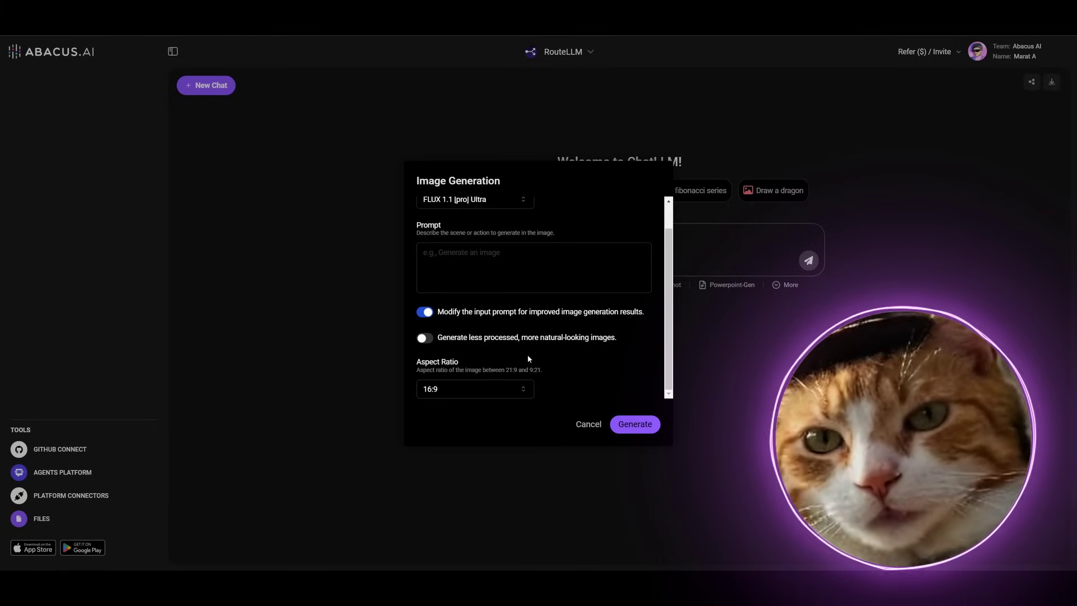
Step: Switch on 'Generate less processed, more natural-looking images' and show the aspect ratio choices
scroll(531, 357, "up", 1)
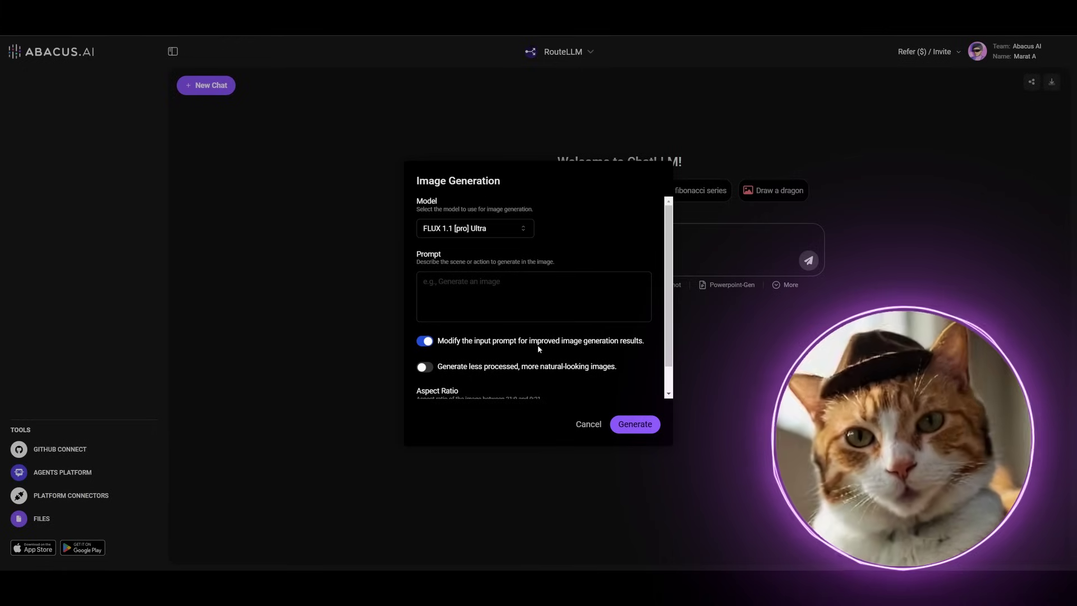
scroll(541, 347, "down", 1)
scroll(551, 348, "down", 1)
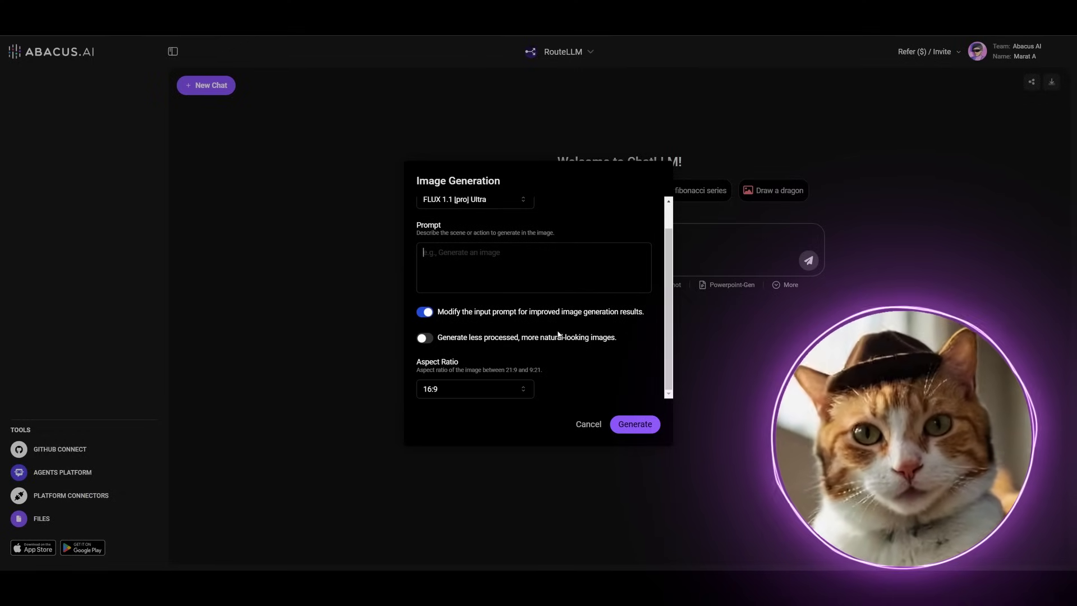
left_click(425, 338)
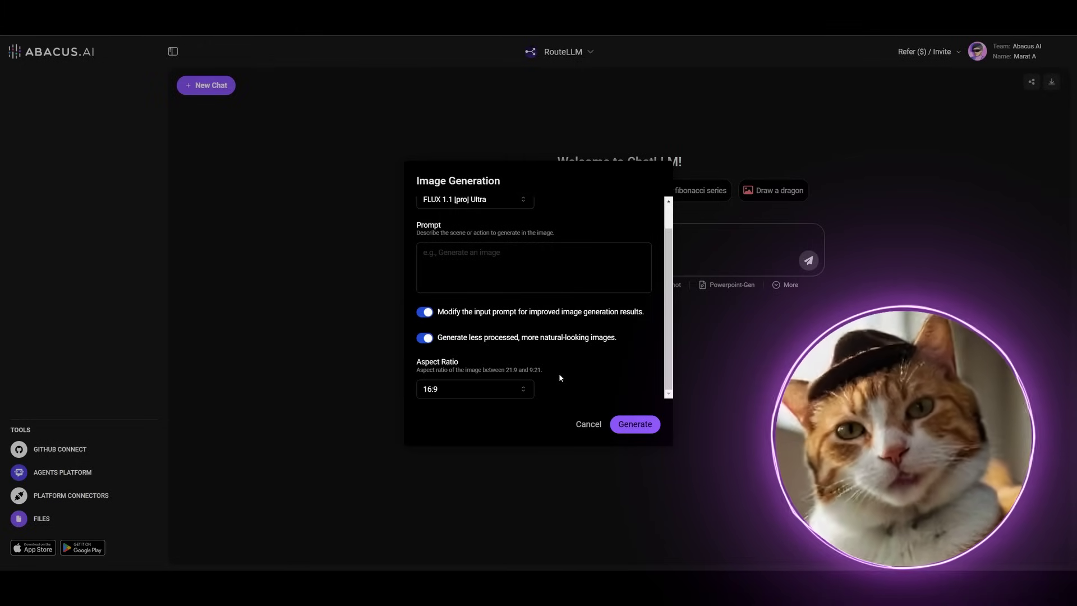
key("space")
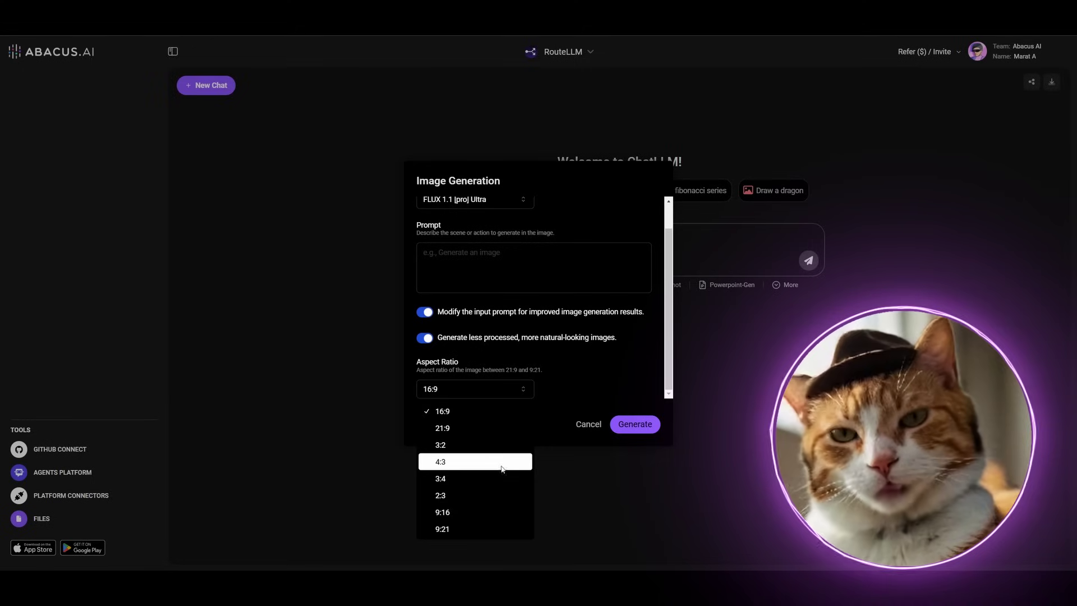
Step: Generate an image from the prompt 'a cat in combat uniform riding on horse'
left_click(574, 282)
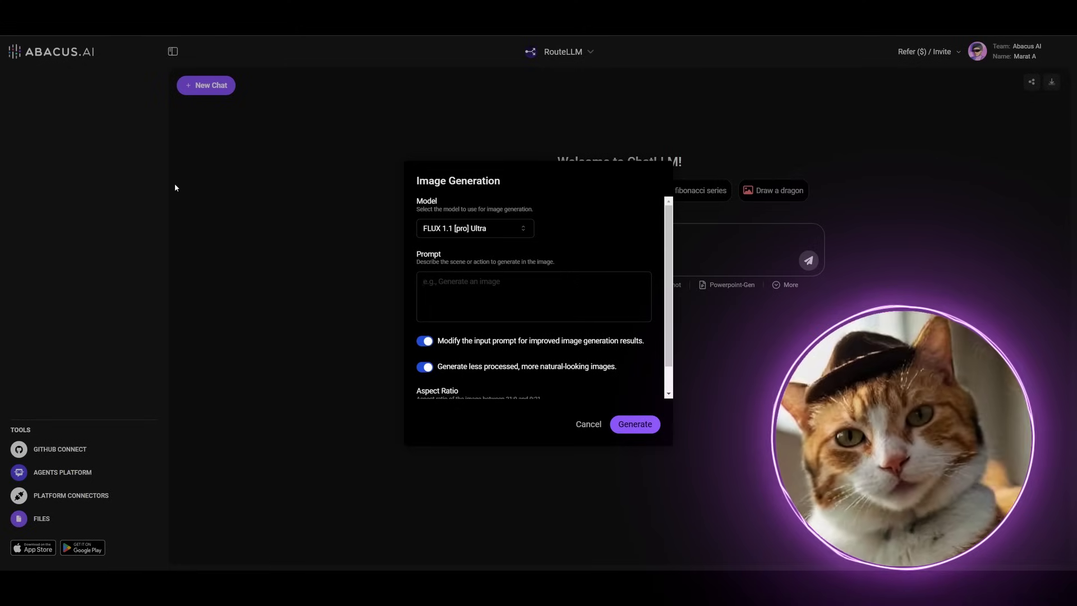
type("a cat i")
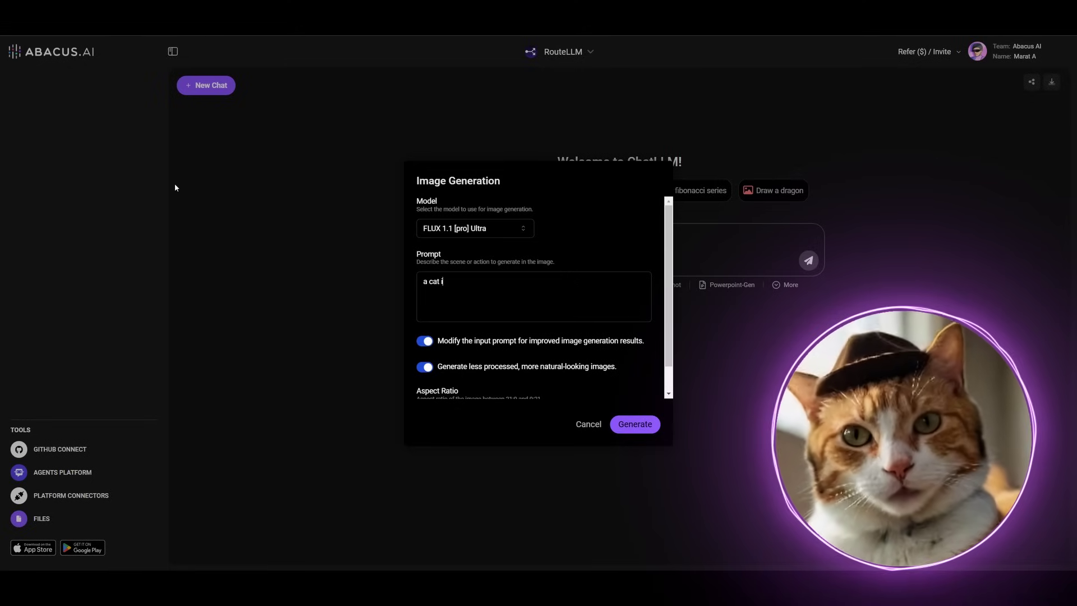
type("n combat uni")
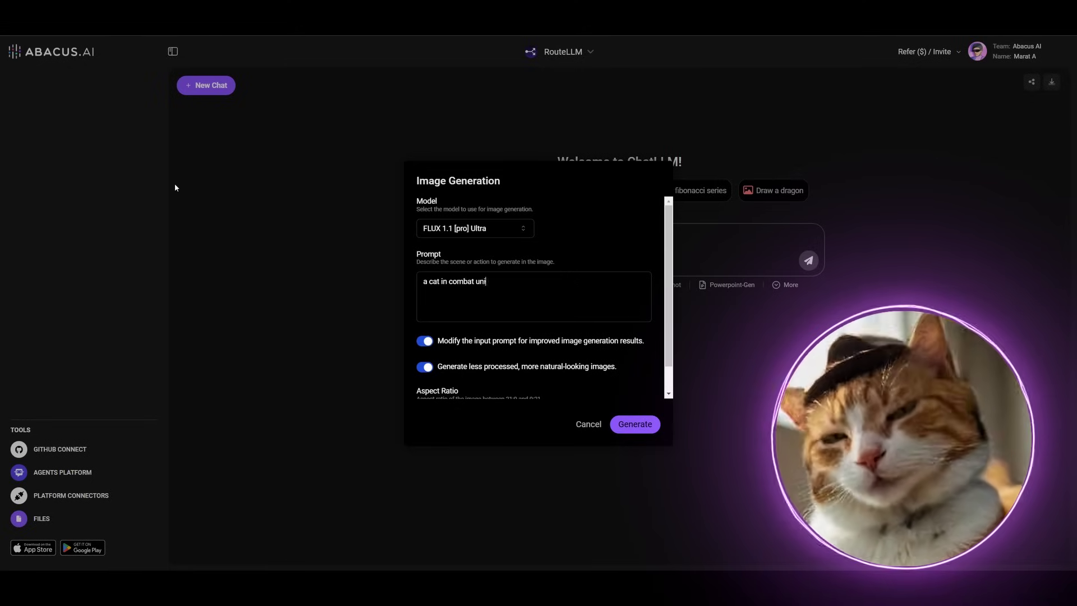
type("form riding ")
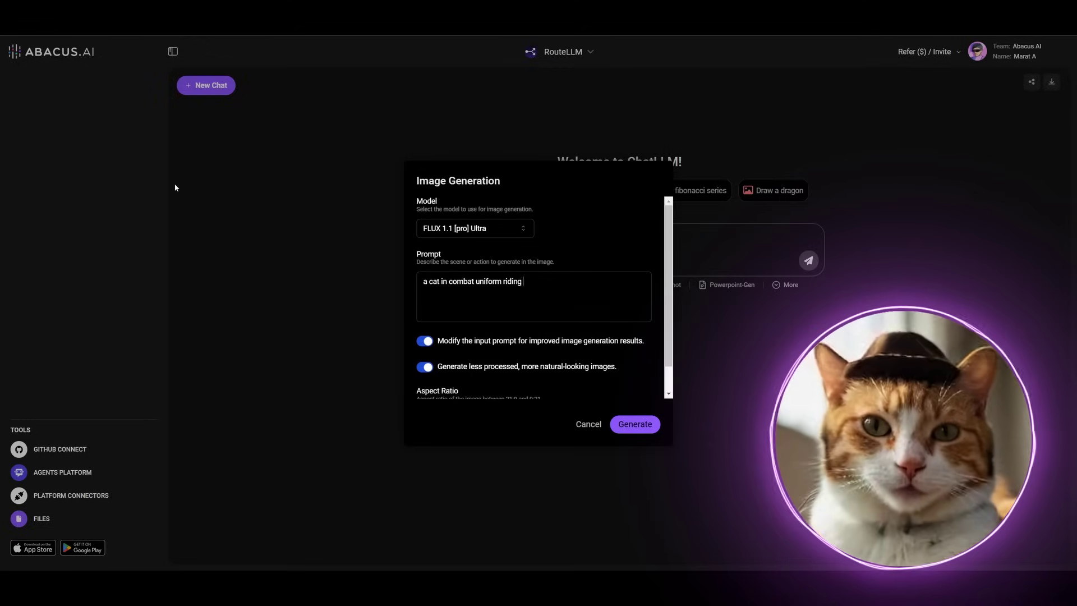
type("on horse")
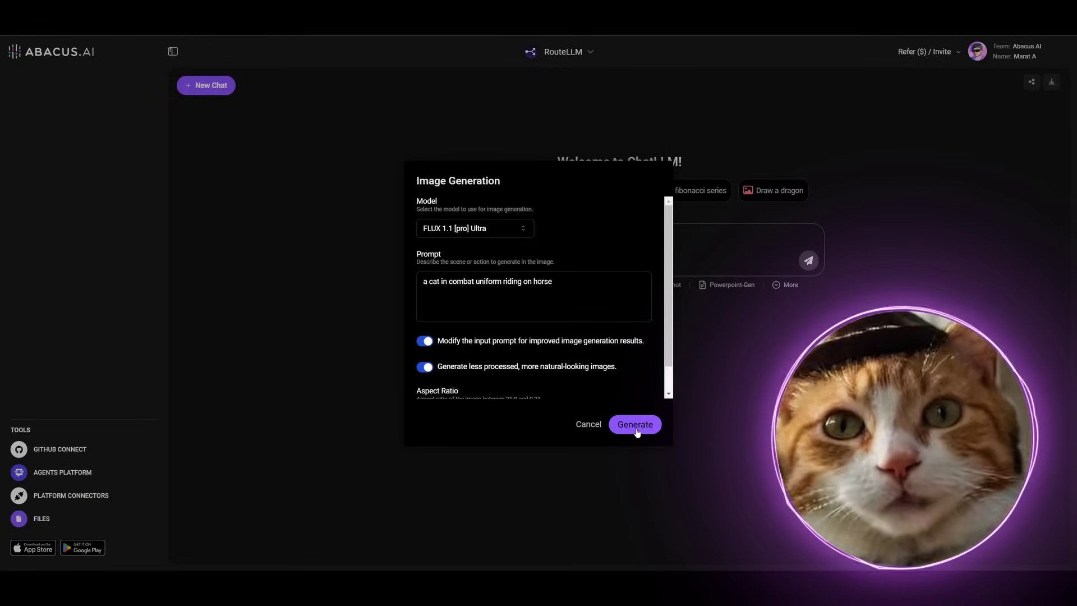
left_click(636, 425)
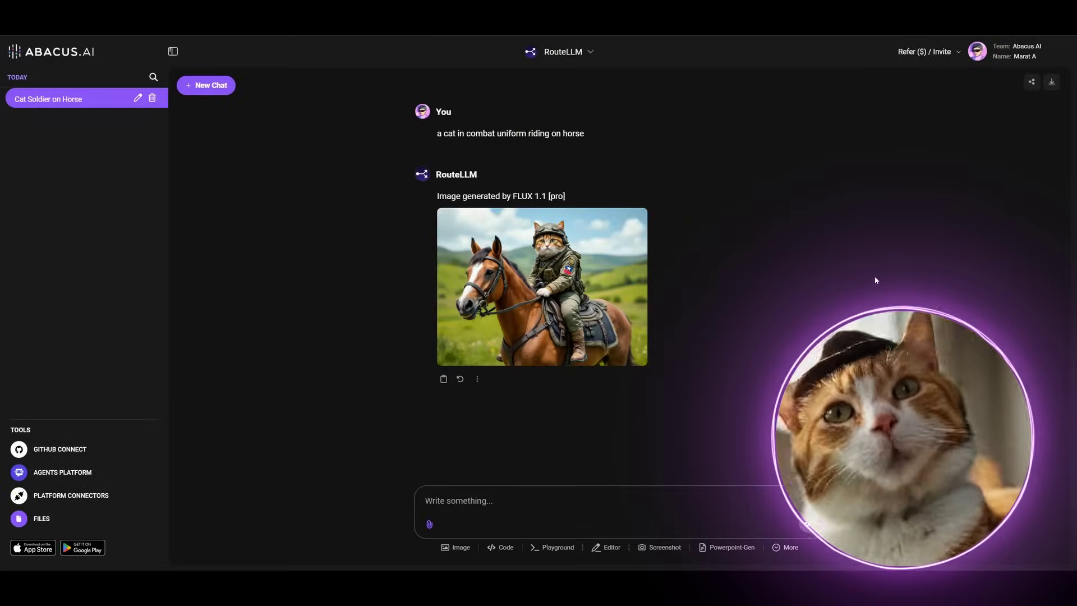
Step: View the cat-on-horse image at full size, close it, and select the prompt text
left_click(611, 268)
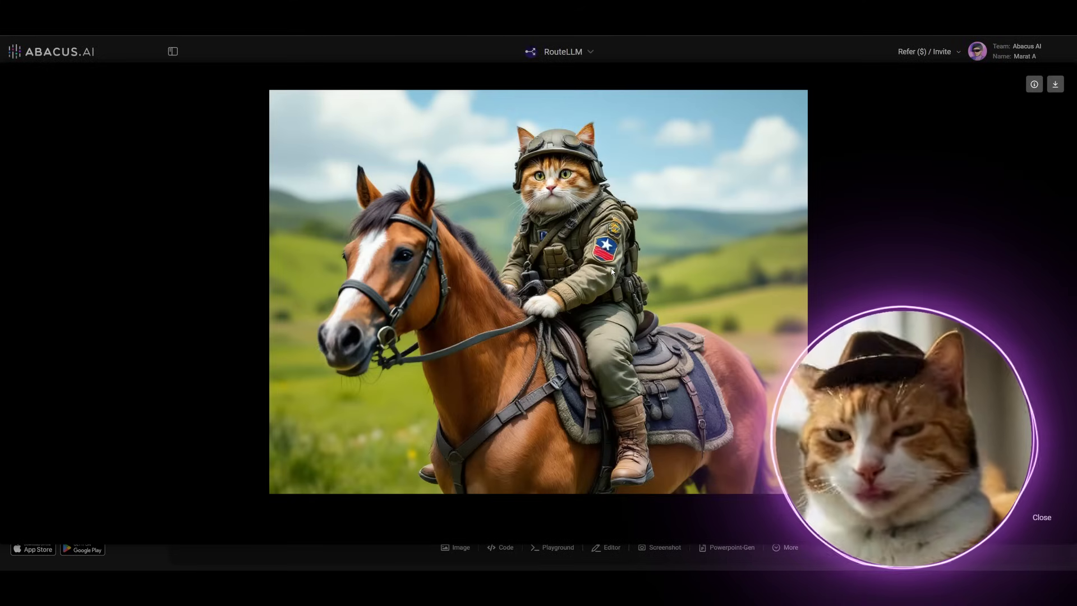
left_click(907, 234)
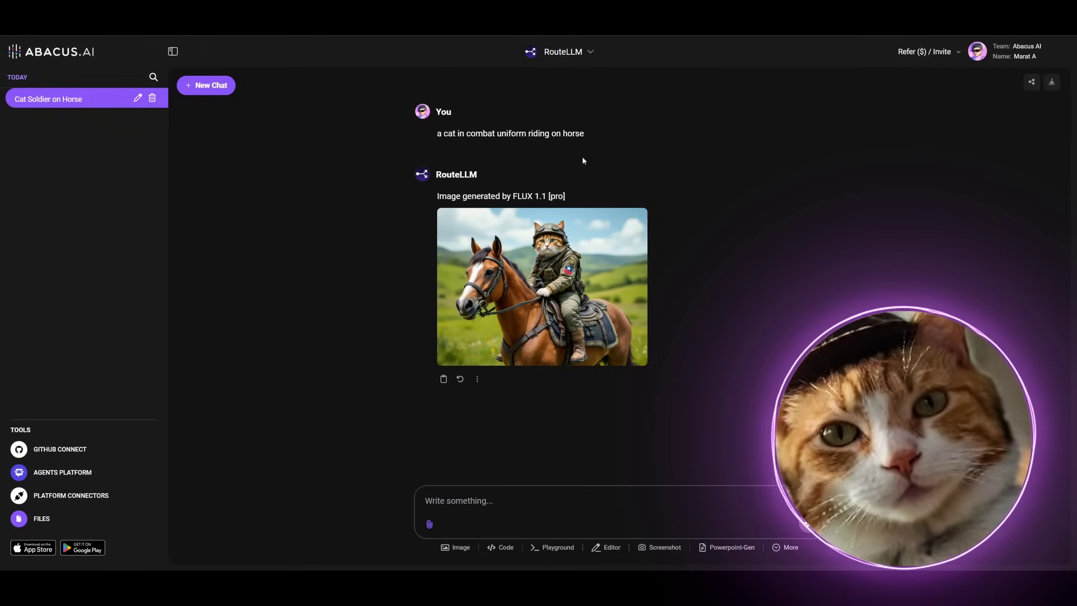
left_click_drag(586, 134, 436, 136)
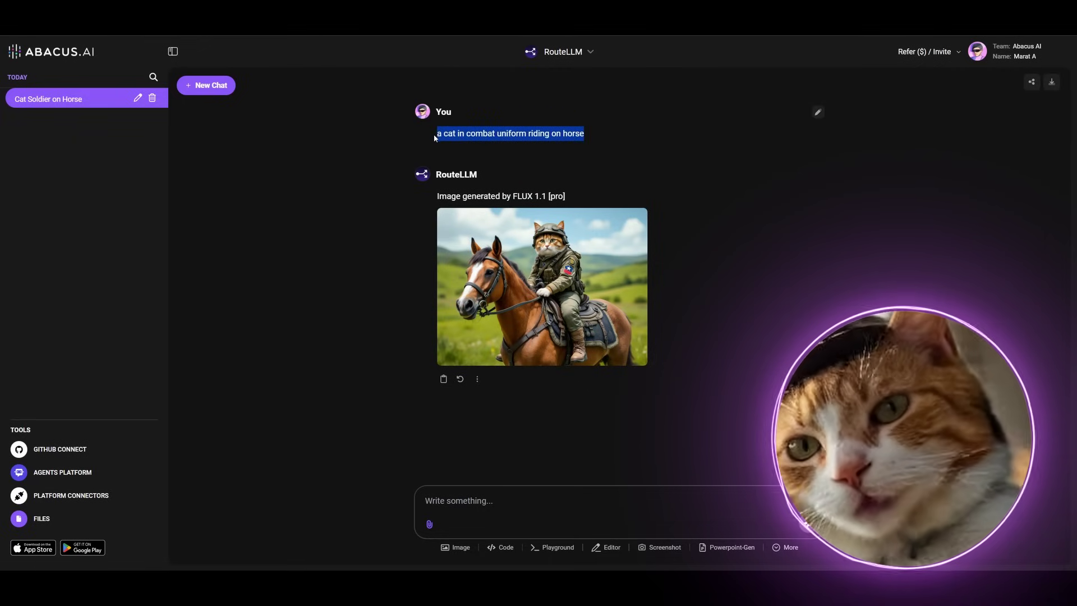
Step: Start another image generation in this chat with the Recraft model
left_click(601, 245)
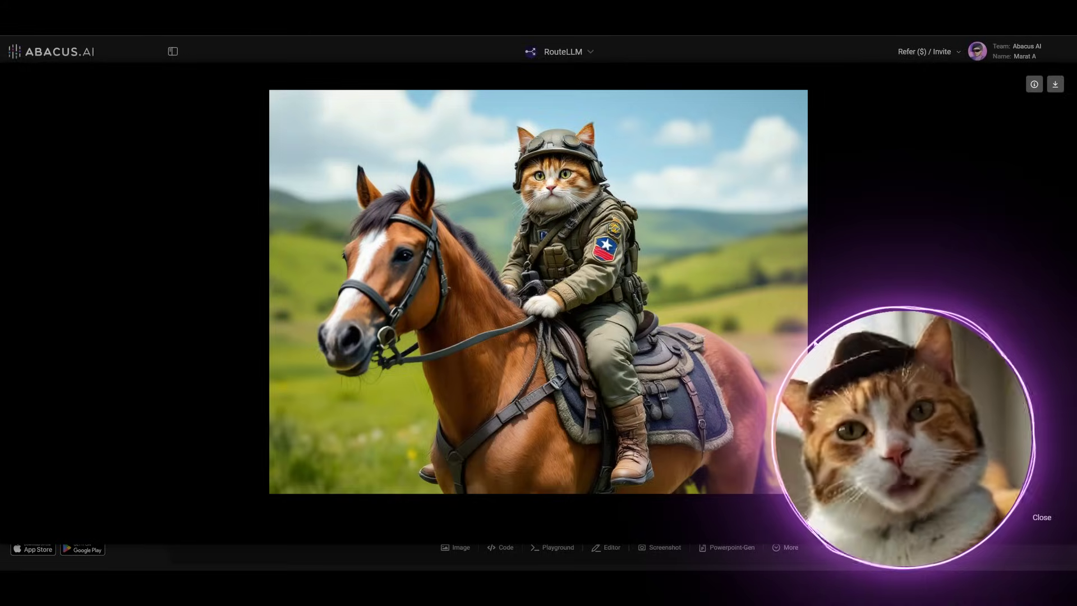
key("Escape")
left_click(456, 548)
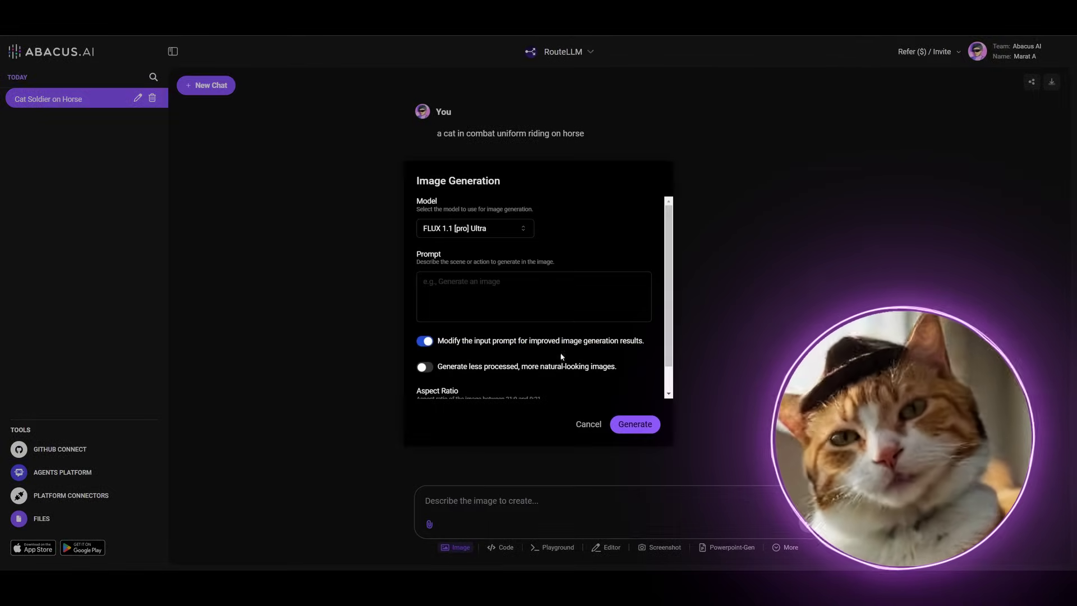
left_click(516, 229)
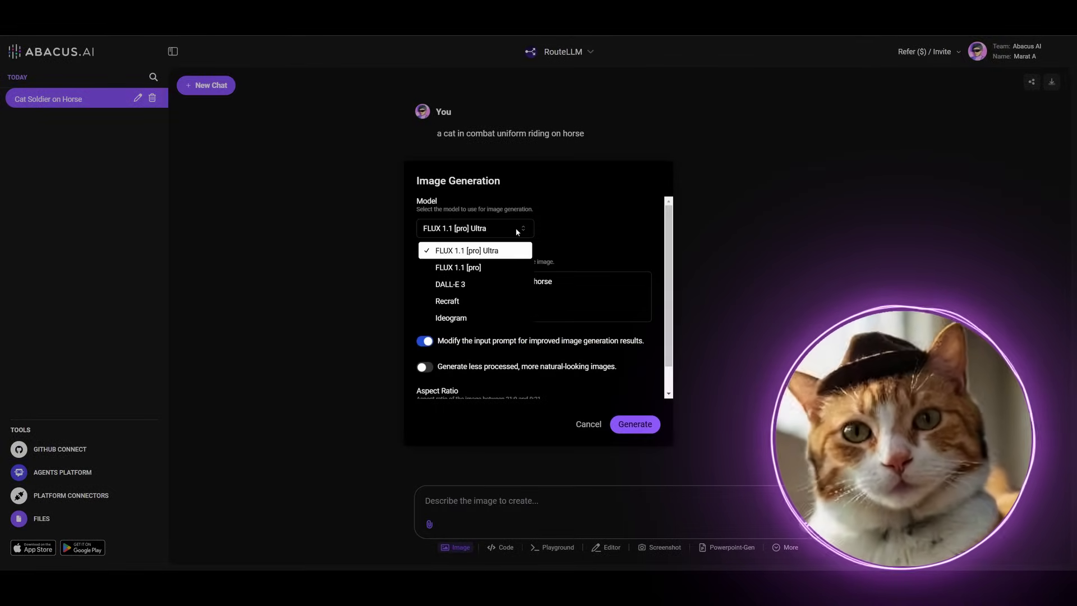
left_click(506, 296)
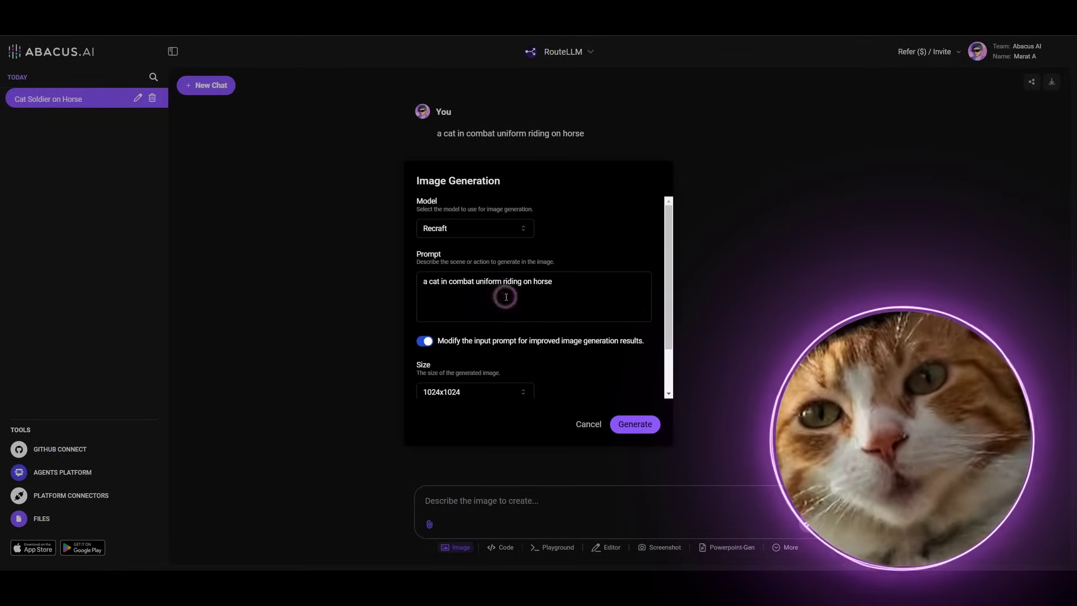
scroll(505, 297, "down", 2)
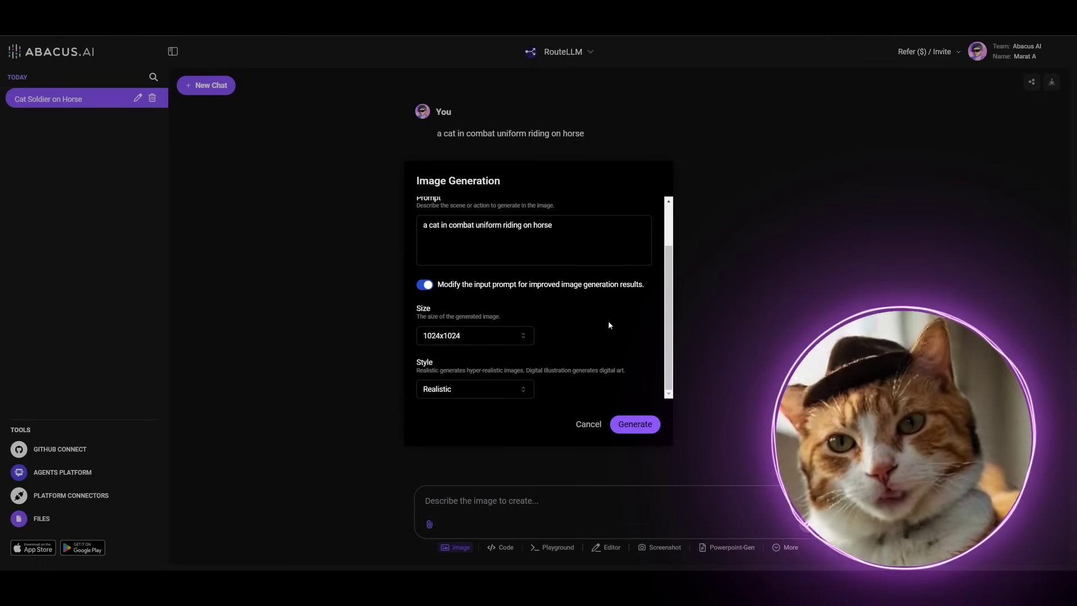
scroll(604, 330, "up", 2)
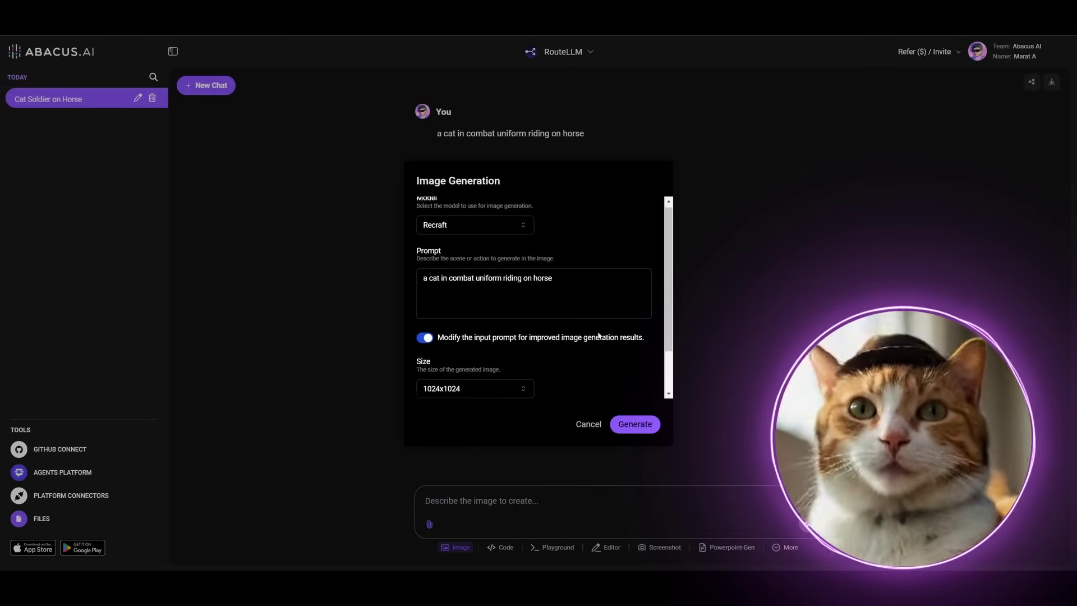
scroll(583, 343, "down", 2)
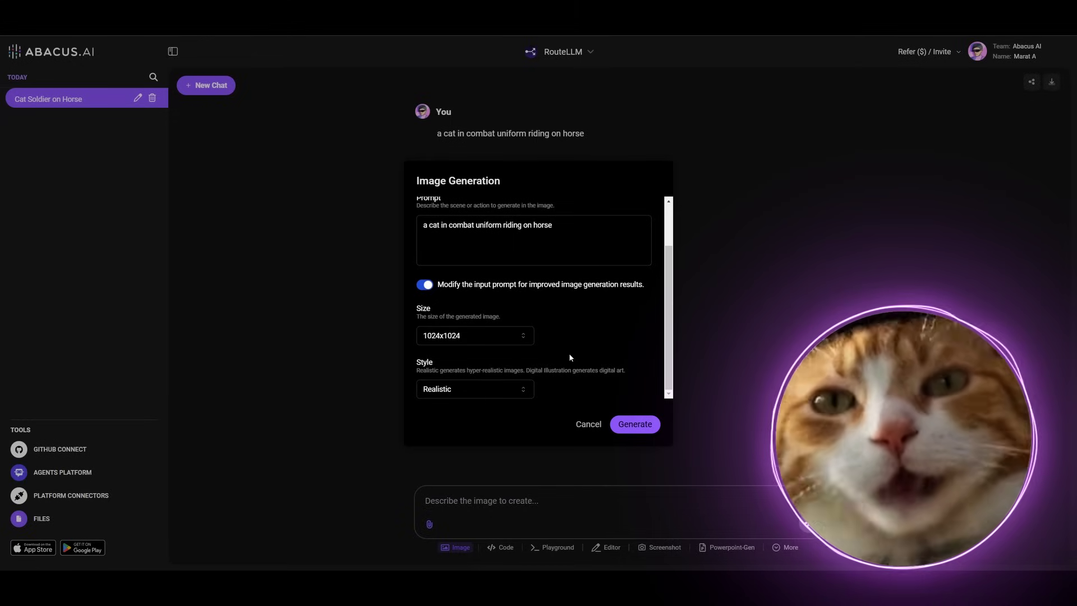
Step: Set the image size to 1707x1024, leaving the style on Realistic
left_click(529, 336)
scroll(498, 413, "down", 1)
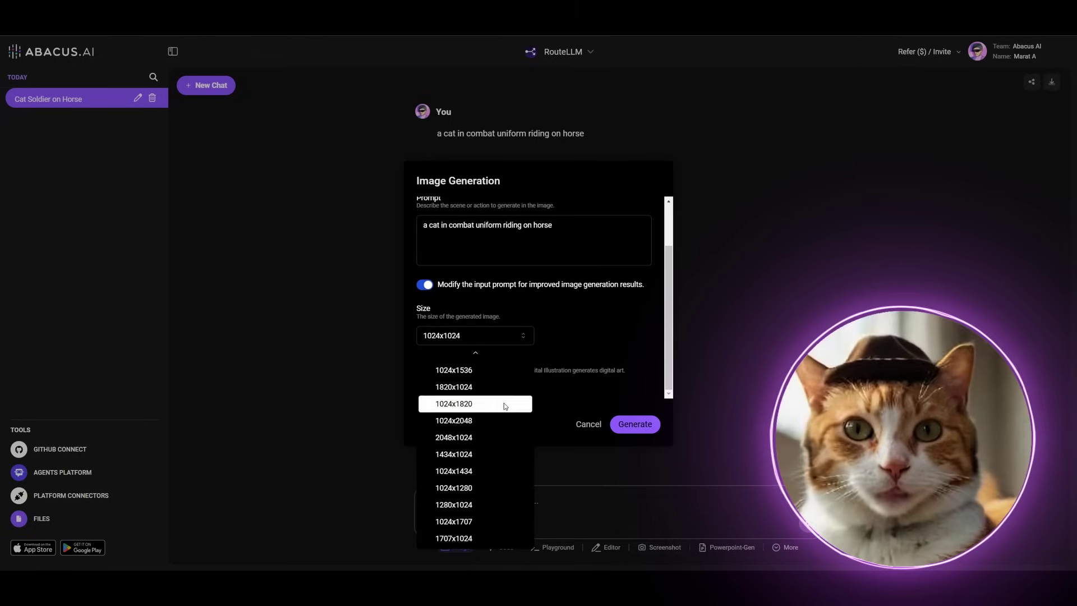
left_click(494, 538)
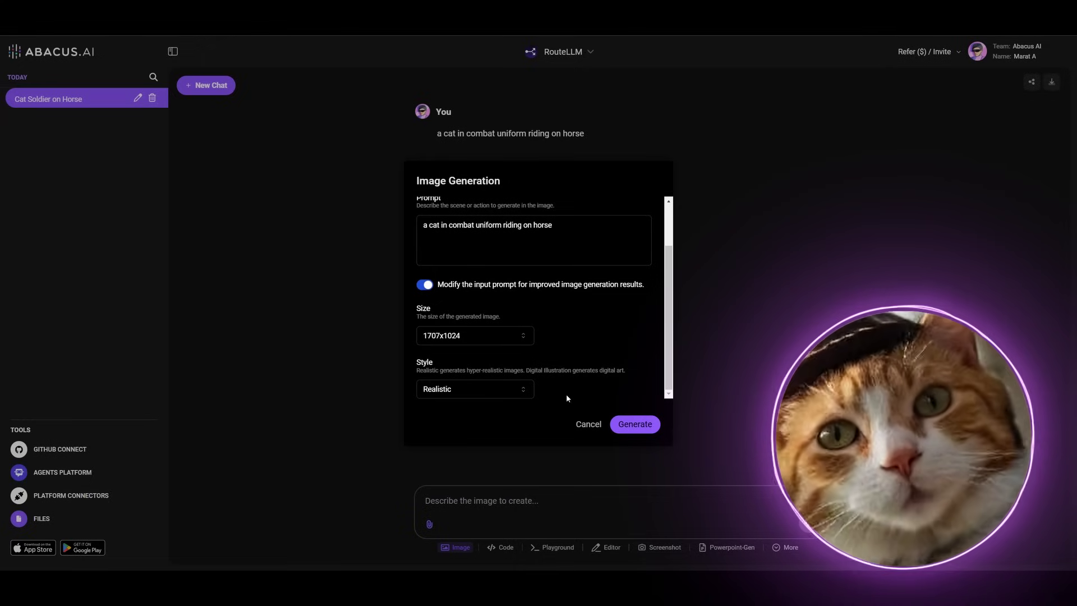
scroll(576, 328, "up", 2)
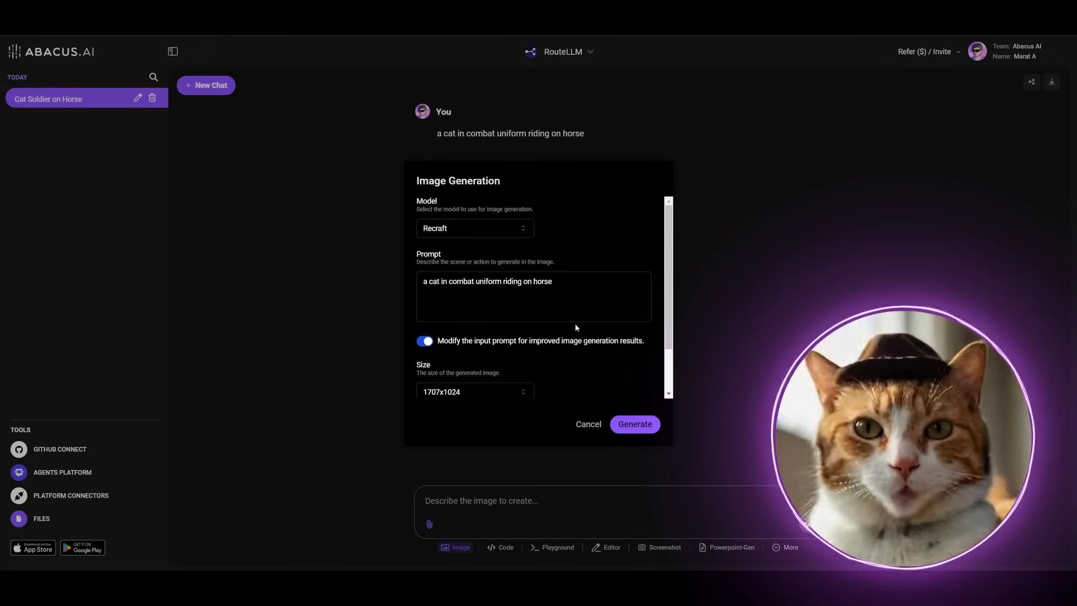
scroll(576, 327, "down", 2)
left_click(505, 390)
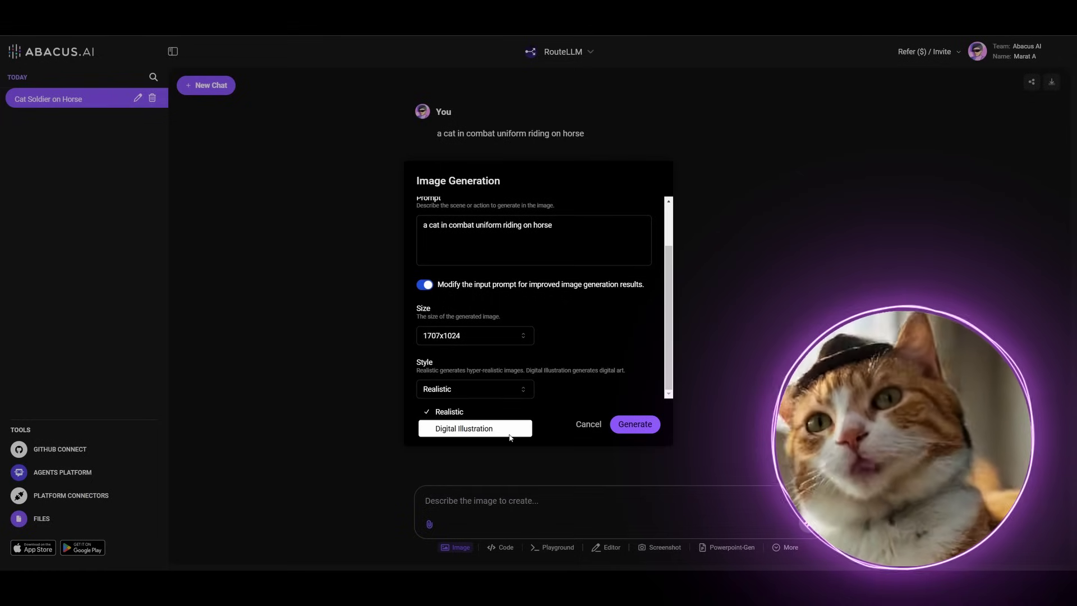
left_click(522, 390)
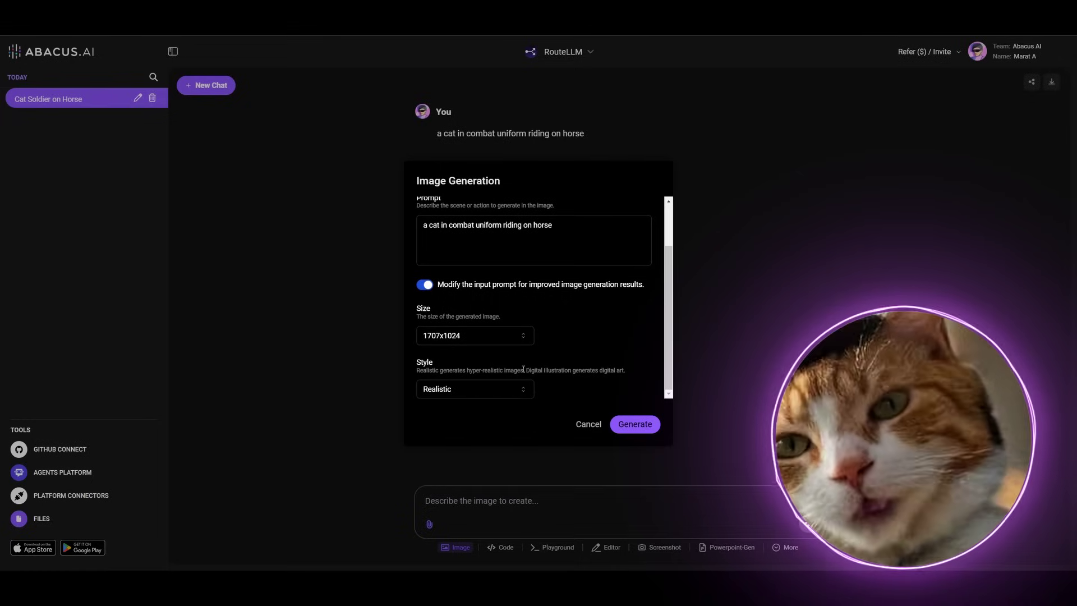
scroll(561, 337, "up", 2)
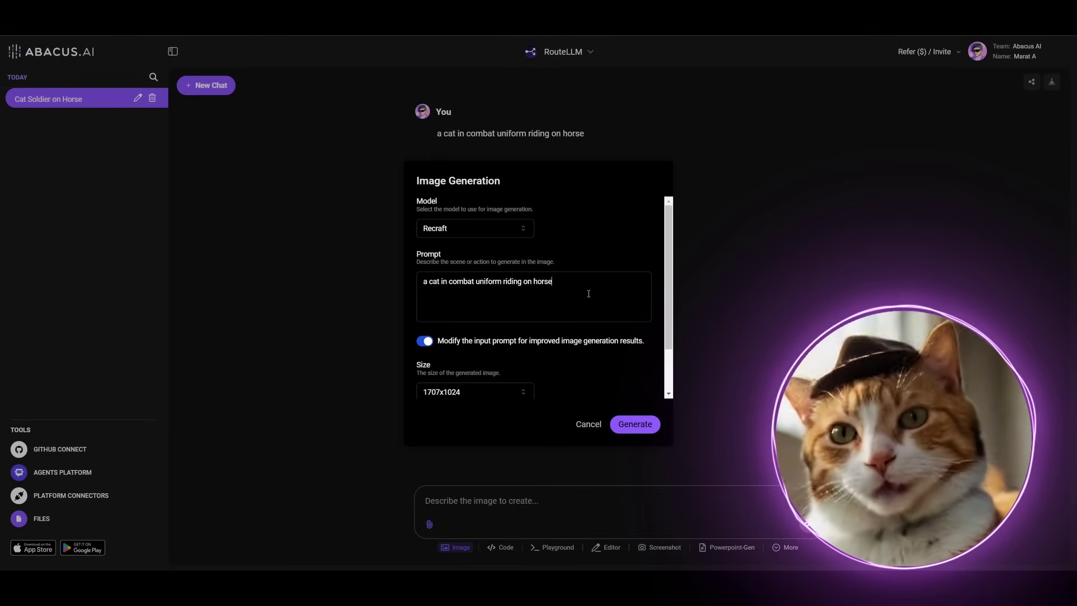
Step: Generate a Recraft image with 'in Van Ghok style' appended and prompt modification turned off
type("in Van G")
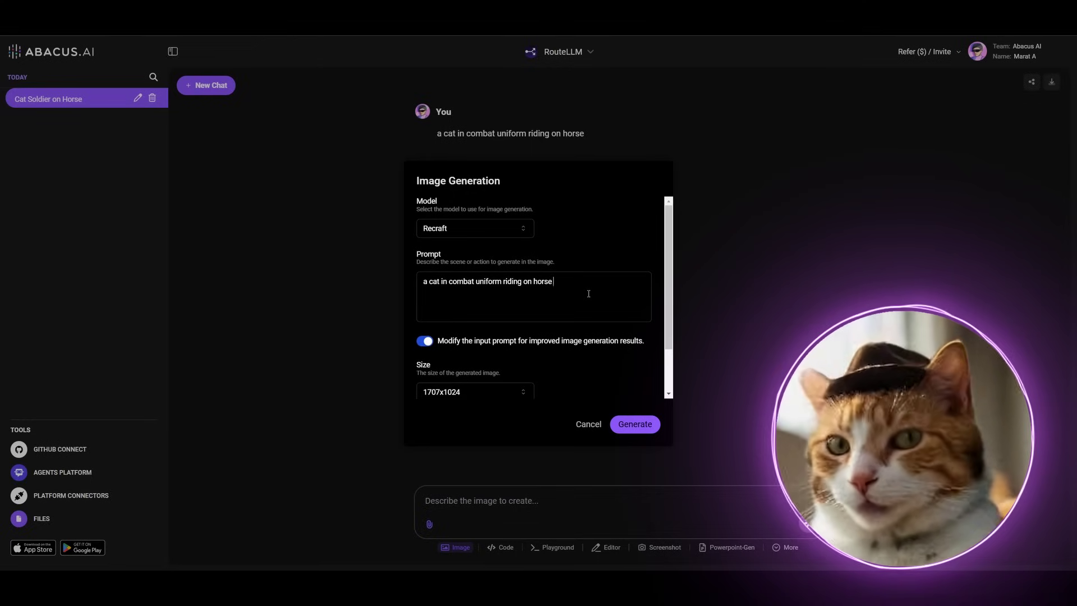
type("hok style")
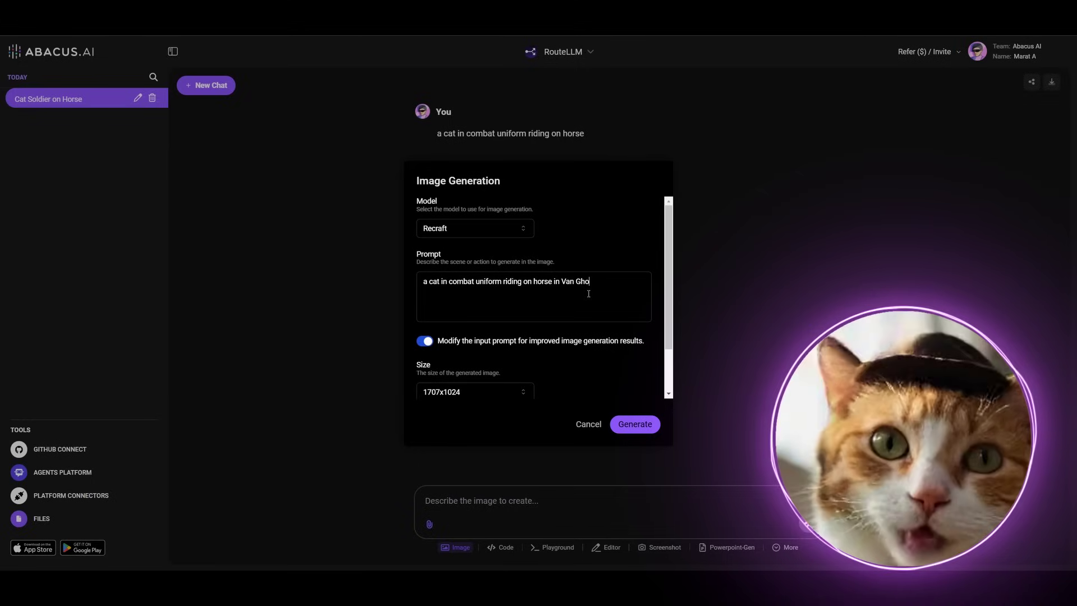
left_click(425, 341)
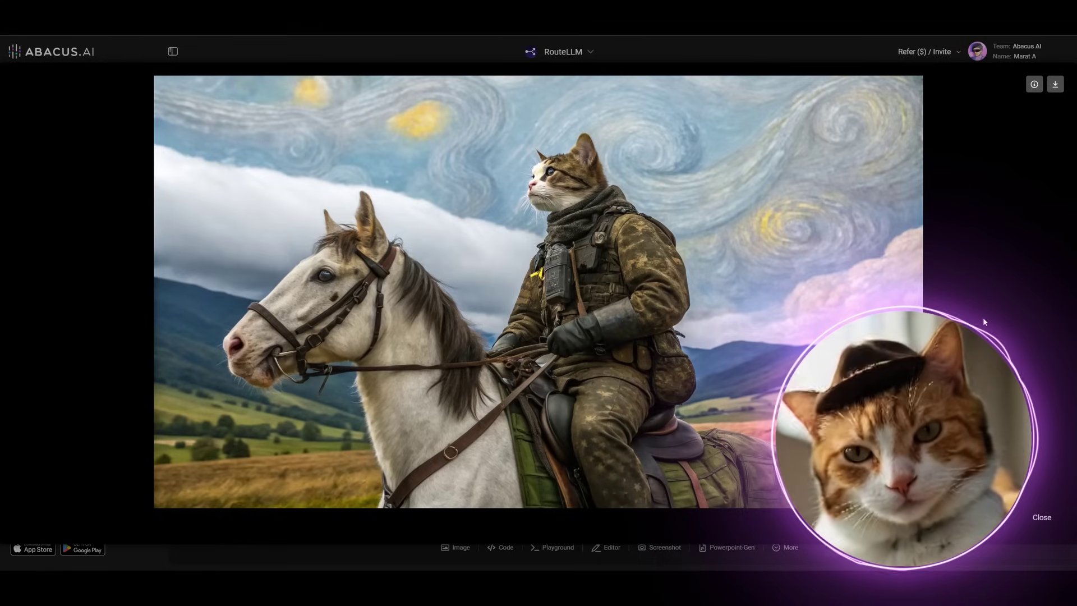
left_click(994, 283)
left_click(559, 366)
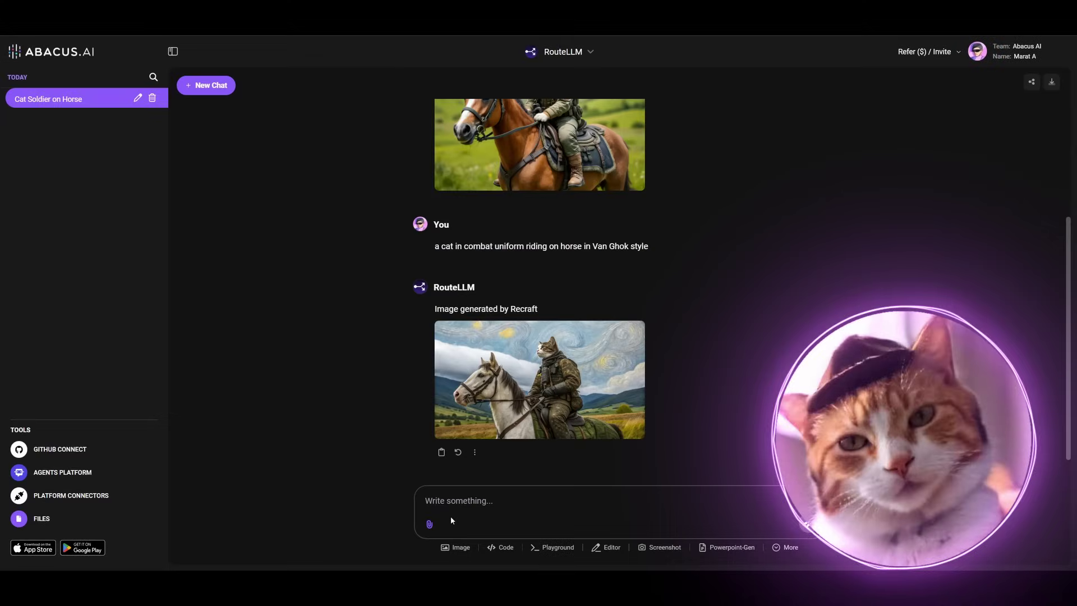
left_click(455, 547)
Step: Paste the cat soldier prompt and choose Ideogram as the image model
left_click(543, 303)
type("a cat in combat uniform riding on horse")
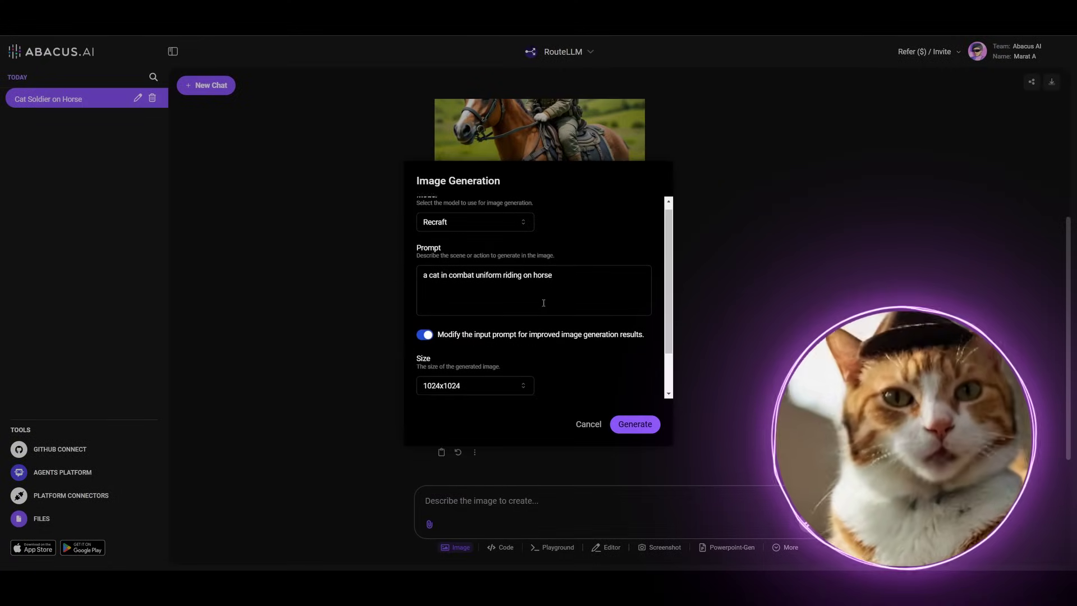
scroll(502, 255, "down", 2)
scroll(503, 255, "up", 3)
left_click(493, 228)
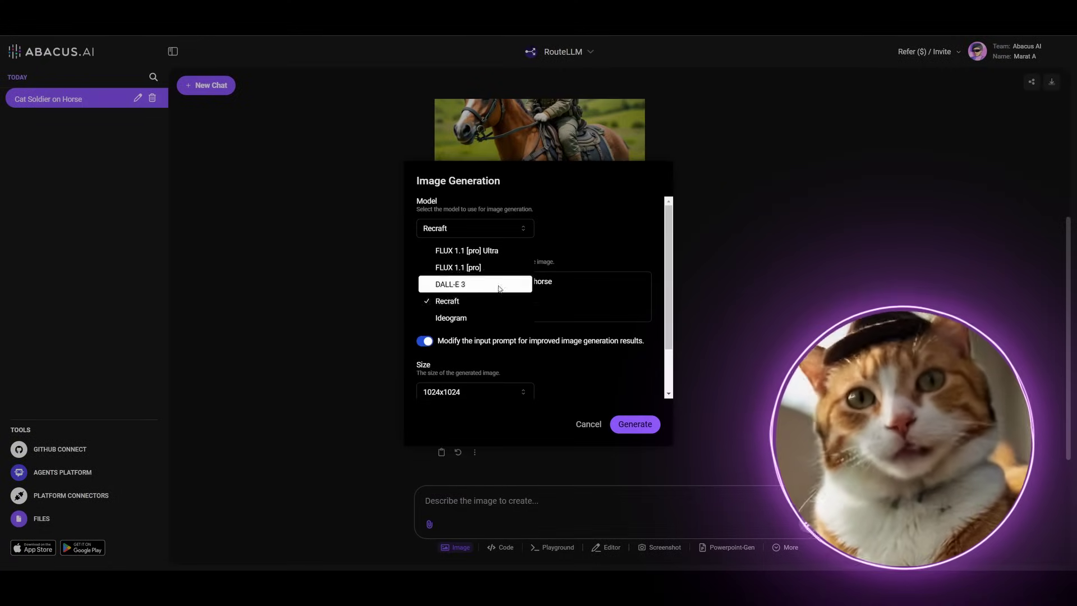
left_click(496, 319)
Step: Keep the 1:1 aspect ratio, set the style to Design, and generate the cartoon
left_click(489, 393)
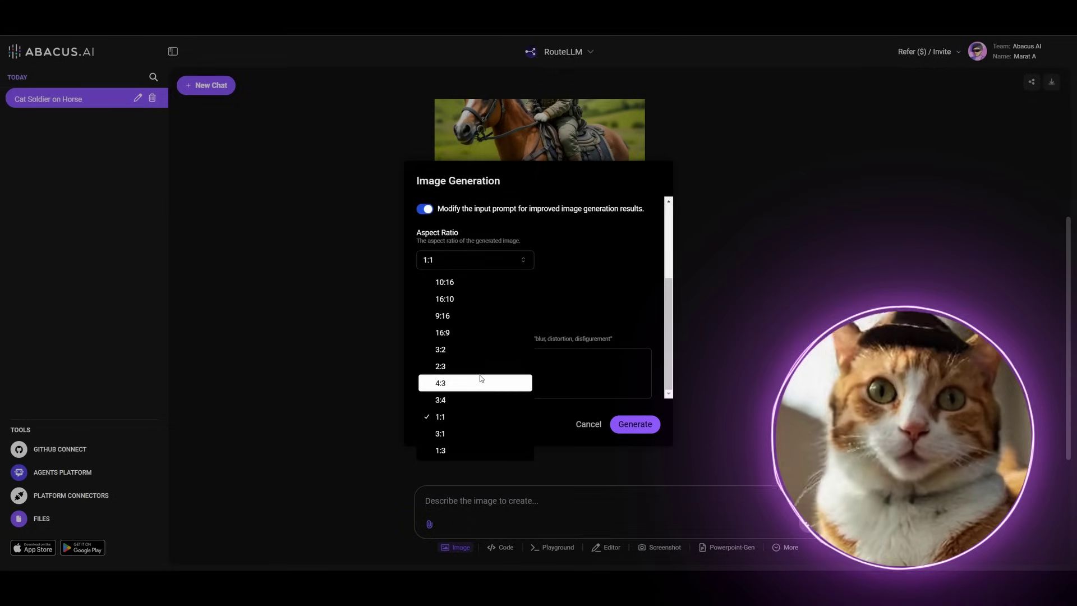
left_click(596, 288)
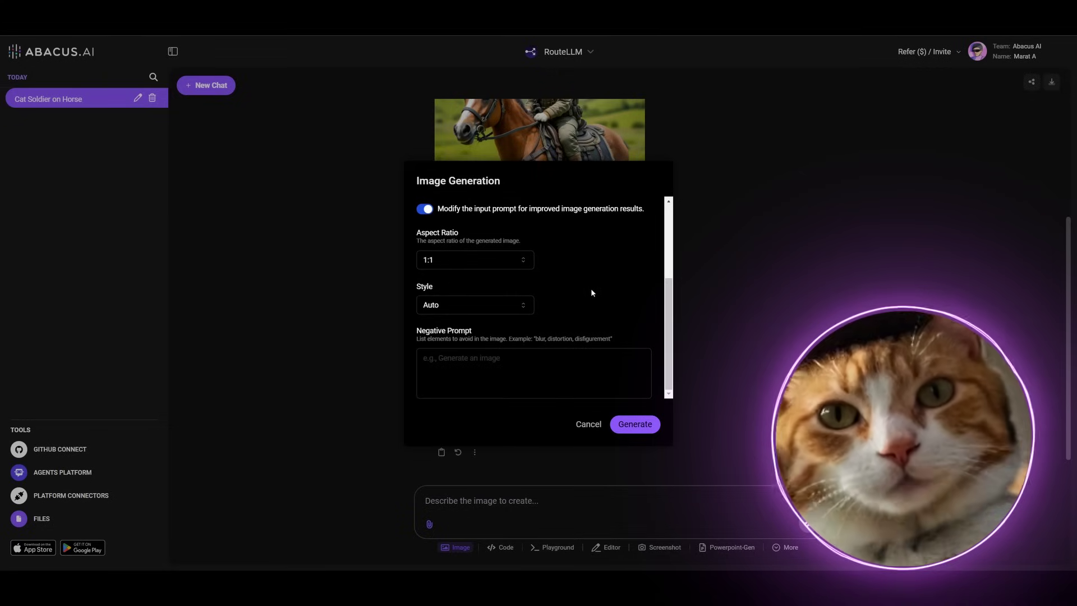
left_click(504, 304)
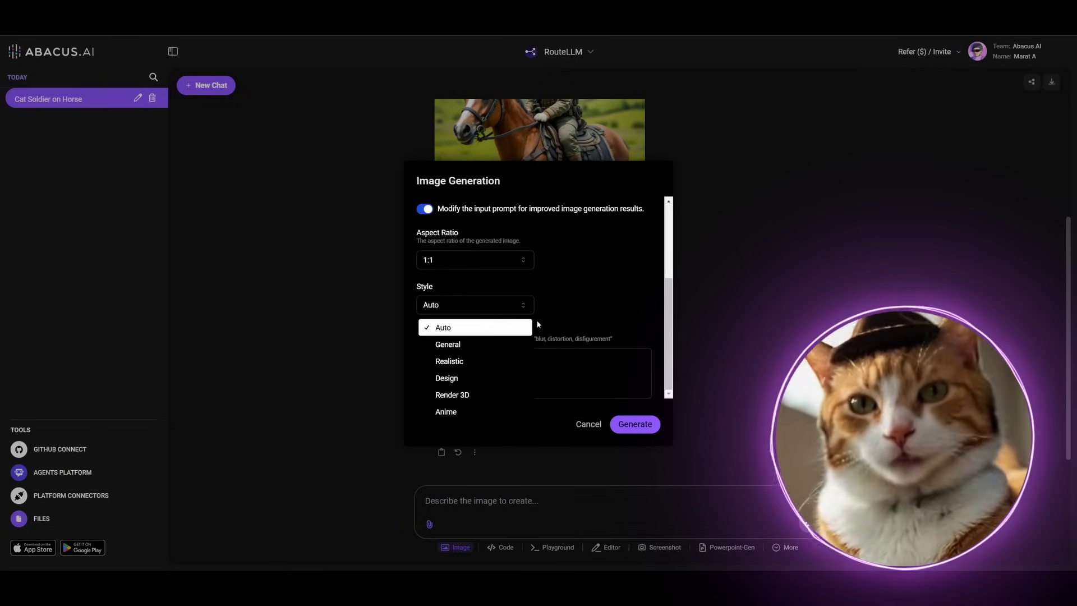
left_click(493, 377)
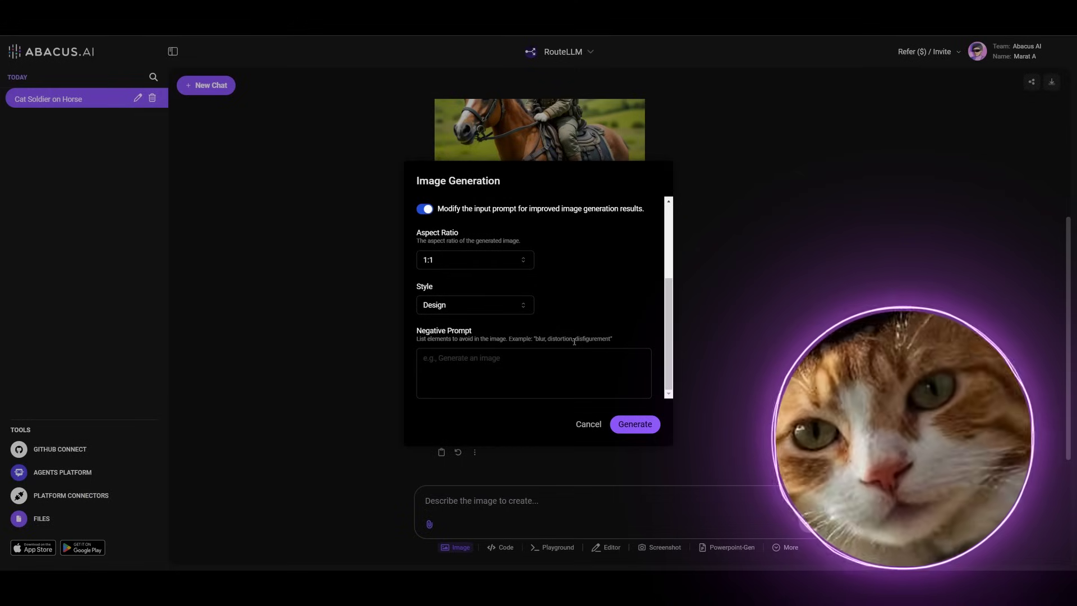
scroll(574, 341, "up", 3)
scroll(575, 341, "down", 3)
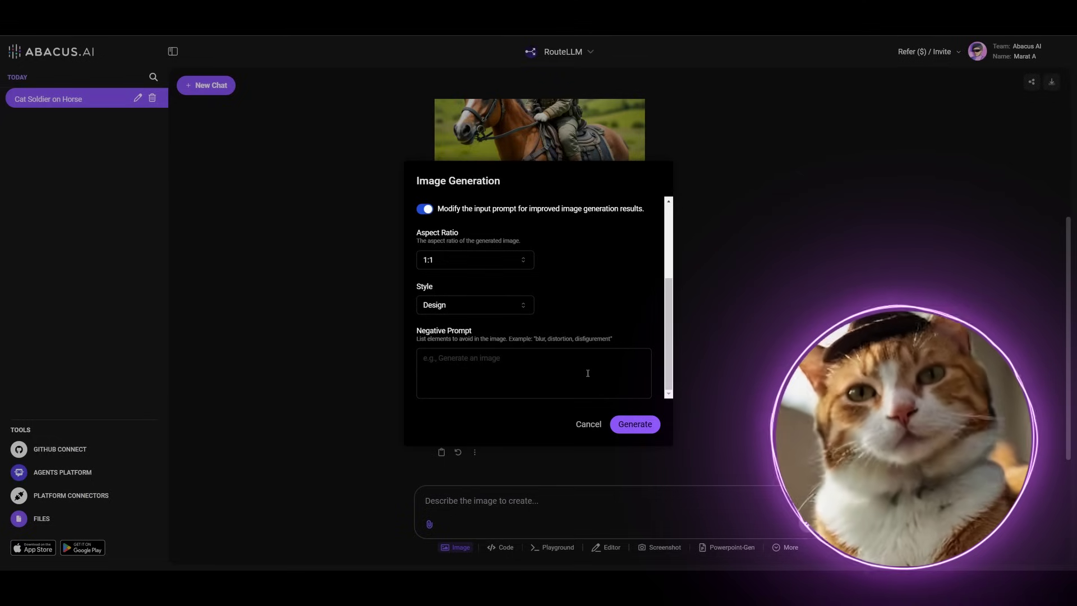
left_click(635, 424)
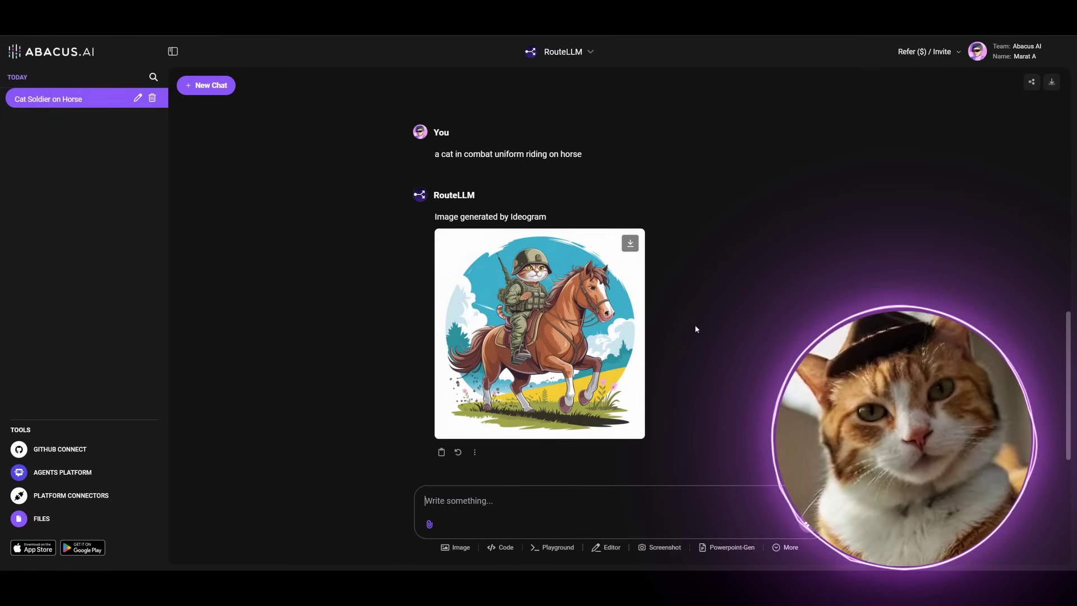
Step: View the Ideogram cartoon of the uniformed cat at full size, then close the viewer
left_click(618, 325)
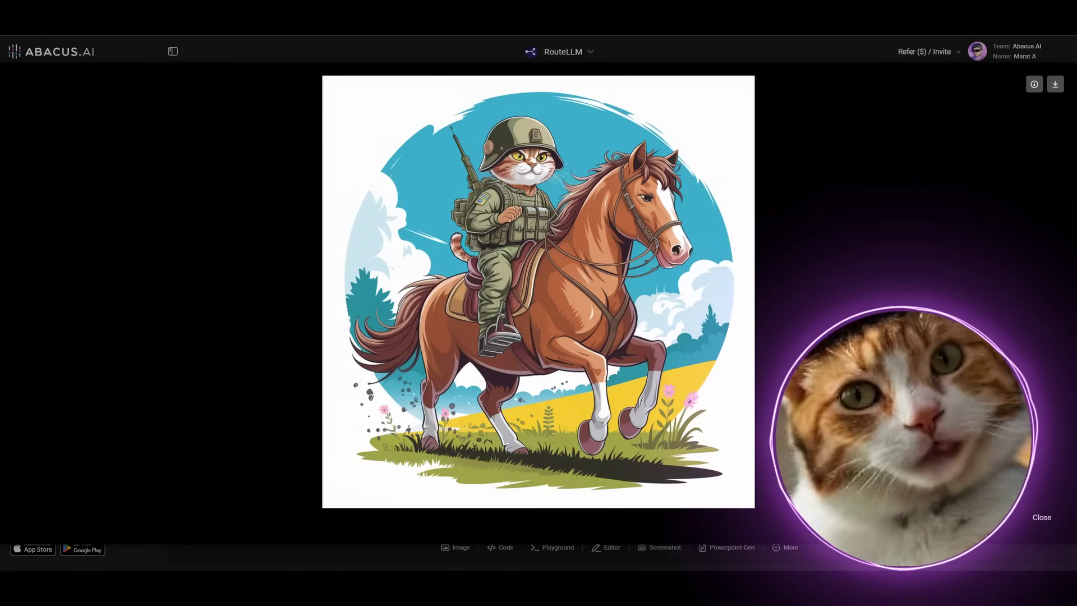
left_click(755, 363)
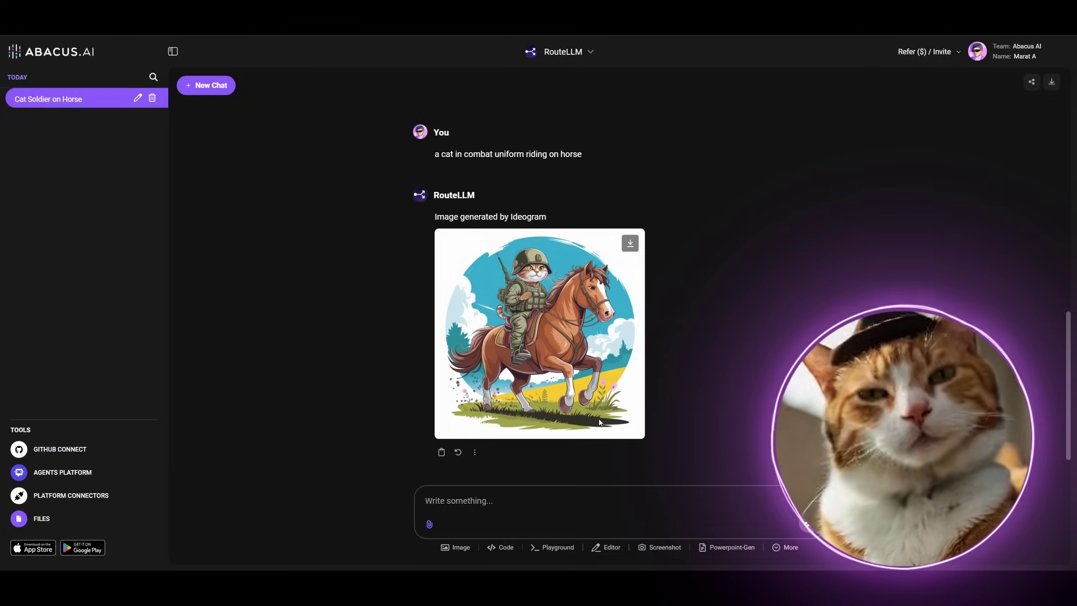
Step: Reopen image generation, leave the model on Ideogram, and close the form without generating
left_click(455, 547)
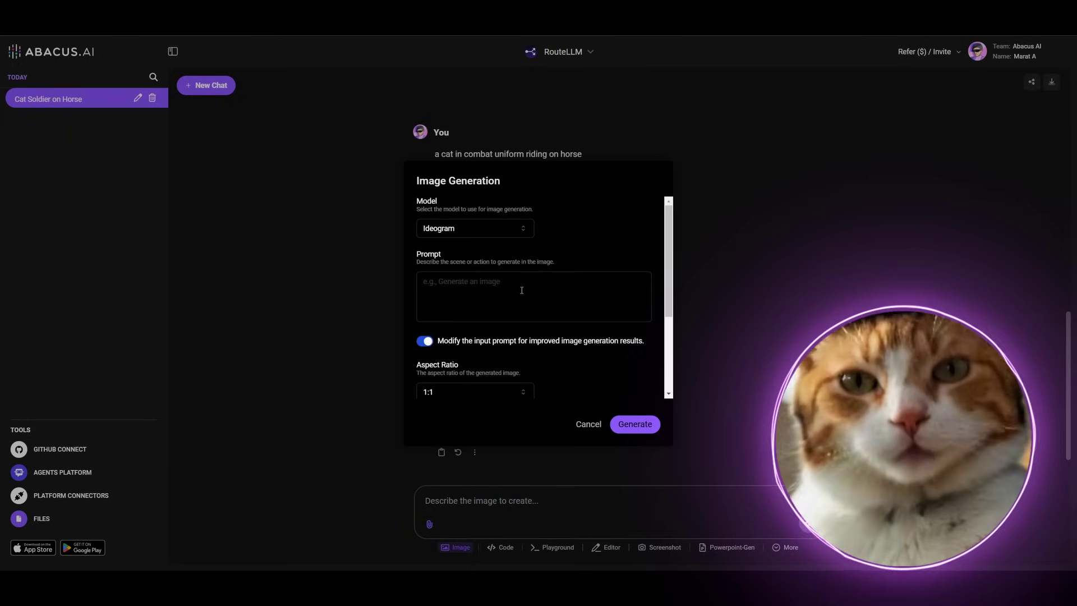
scroll(520, 285, "down", 3)
scroll(519, 284, "up", 3)
left_click(498, 233)
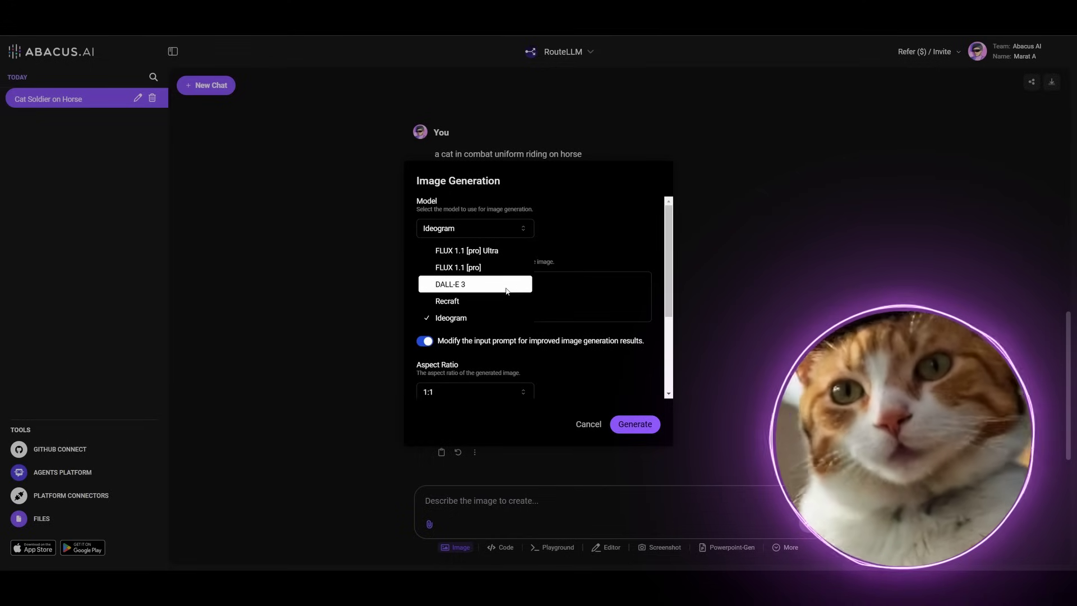
left_click(587, 317)
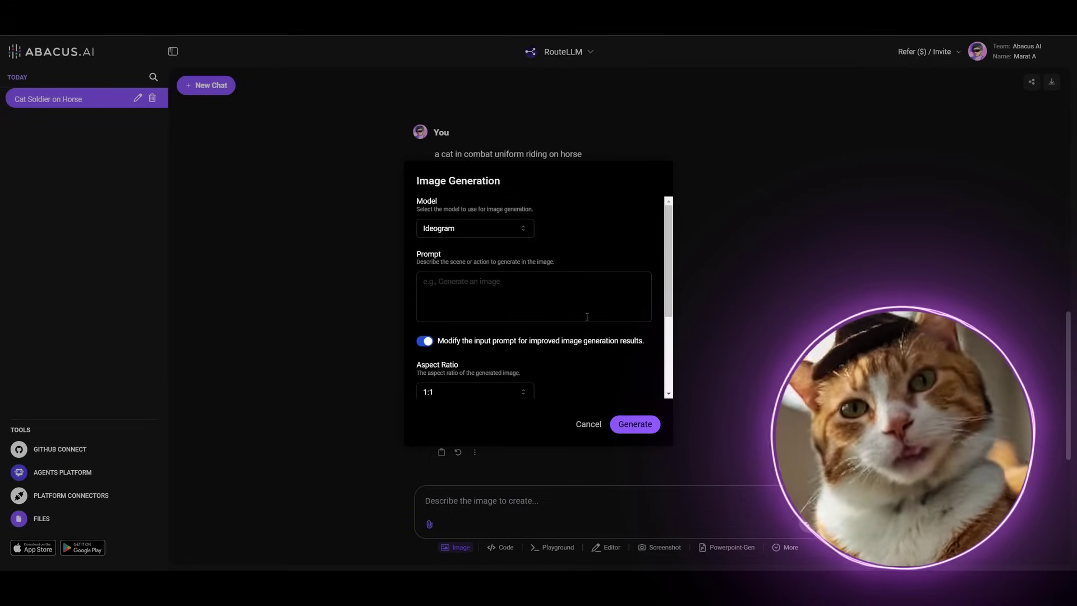
left_click(620, 425)
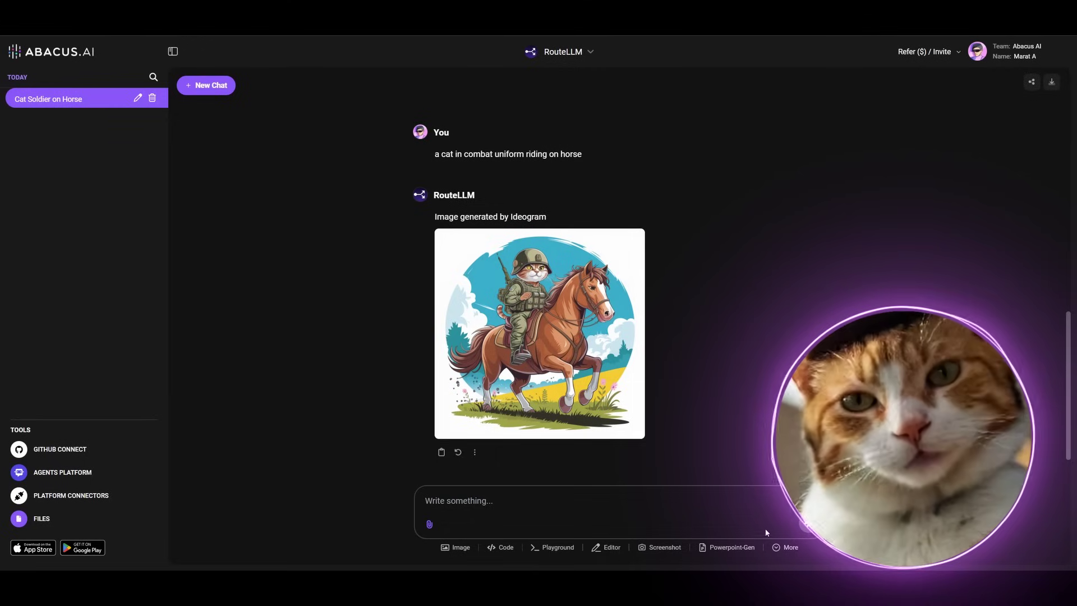
left_click(784, 547)
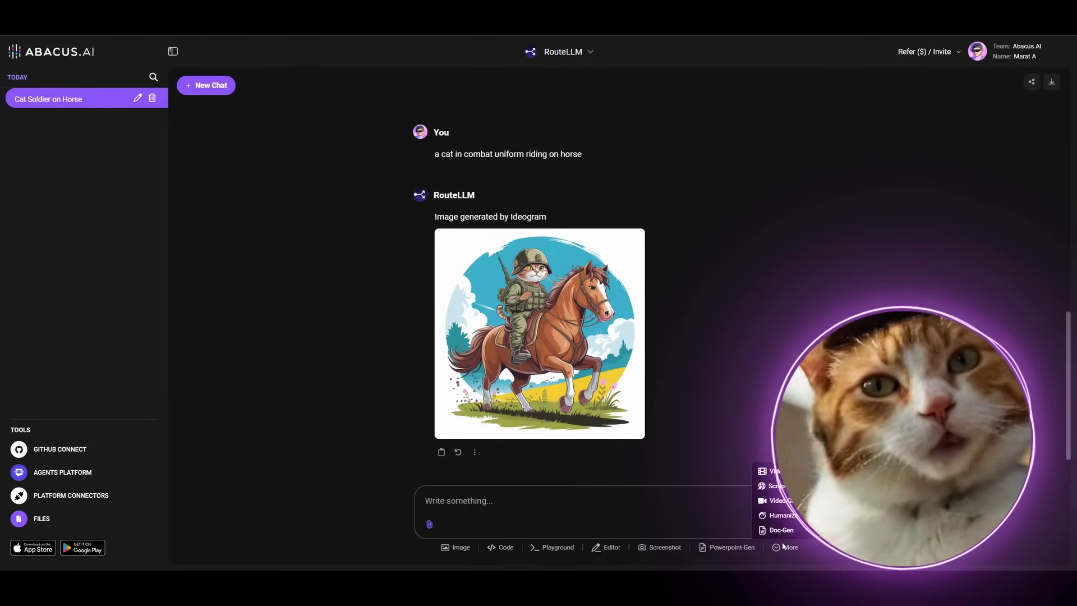
left_click(775, 471)
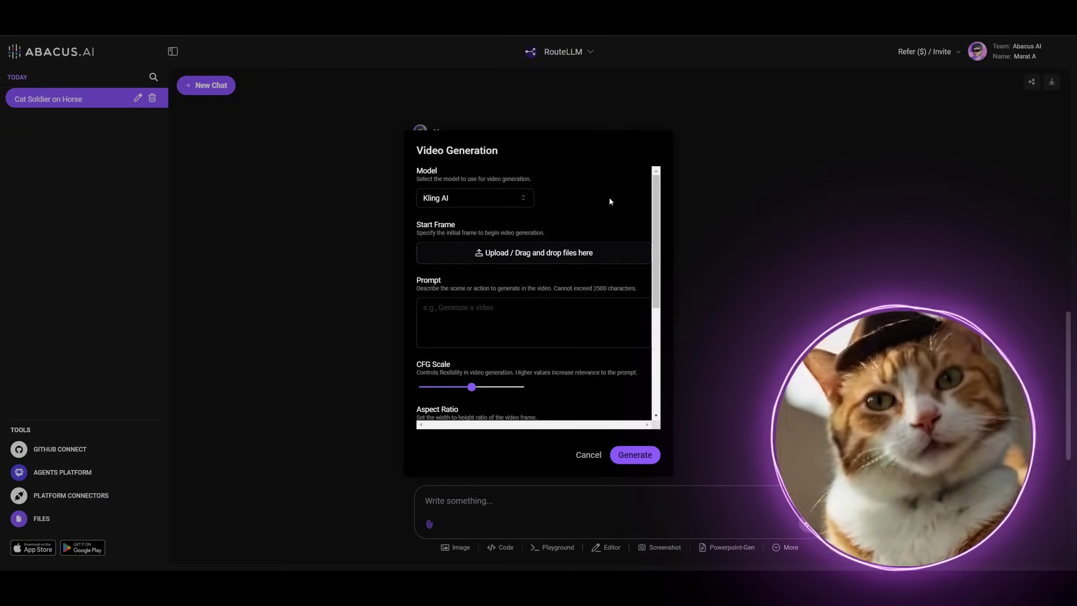
left_click(524, 198)
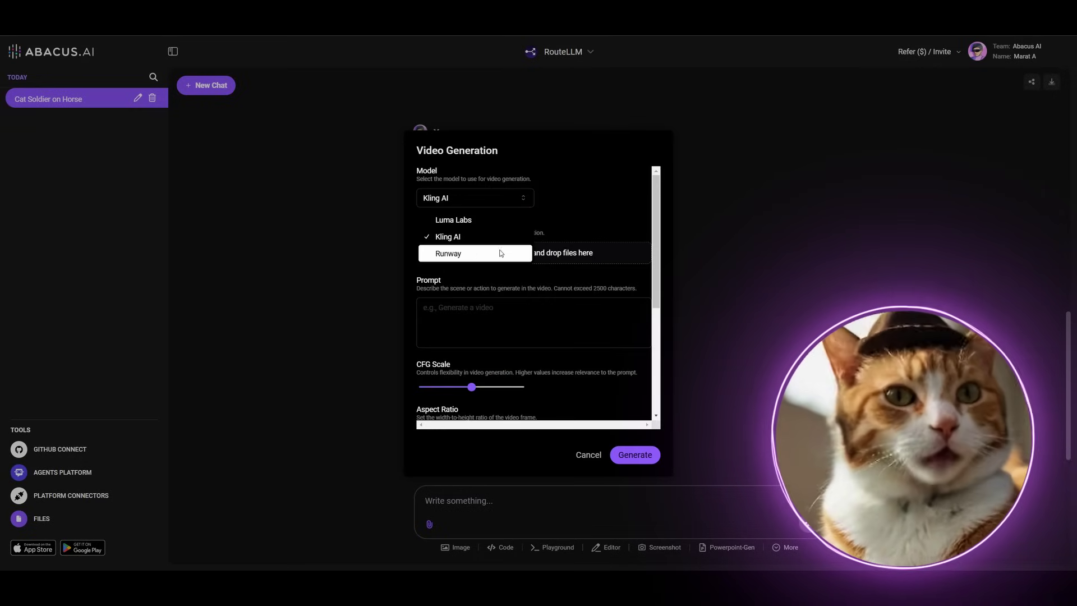
left_click(602, 213)
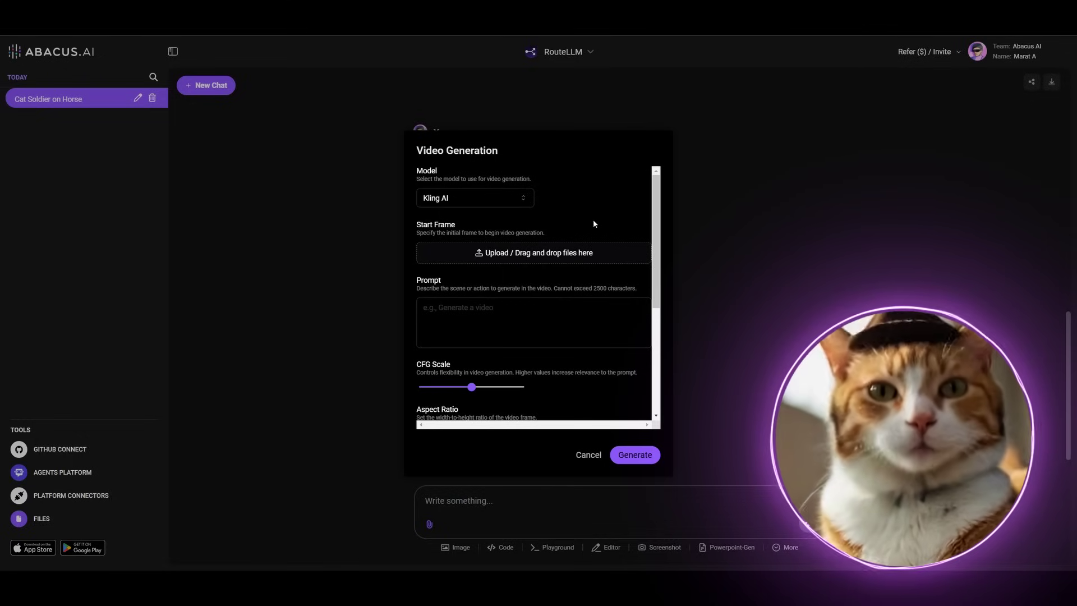
scroll(593, 220, "down", 3)
scroll(547, 231, "up", 3)
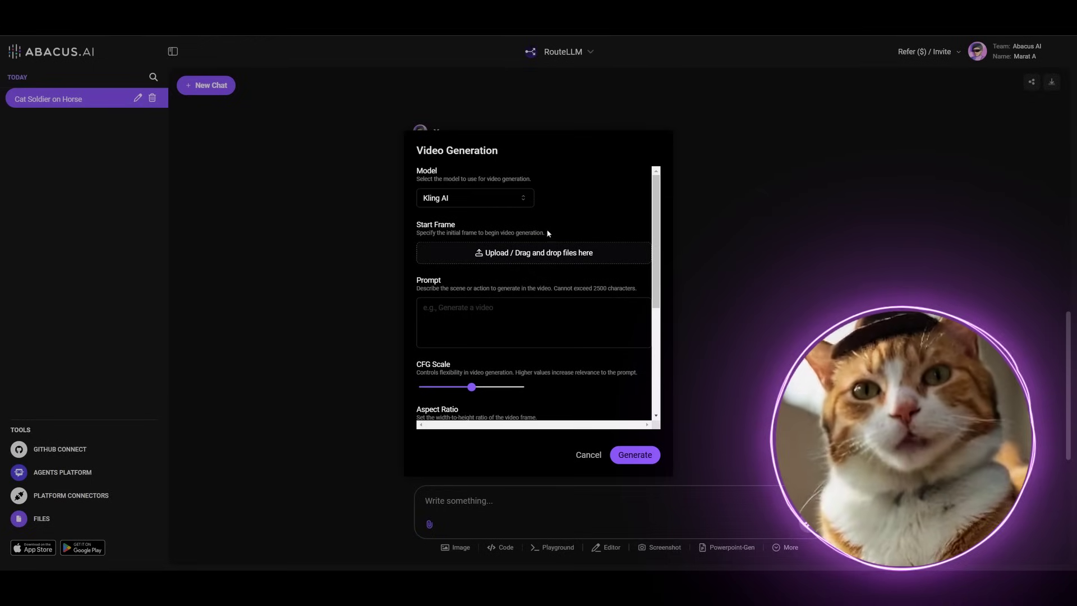
scroll(497, 317, "down", 1)
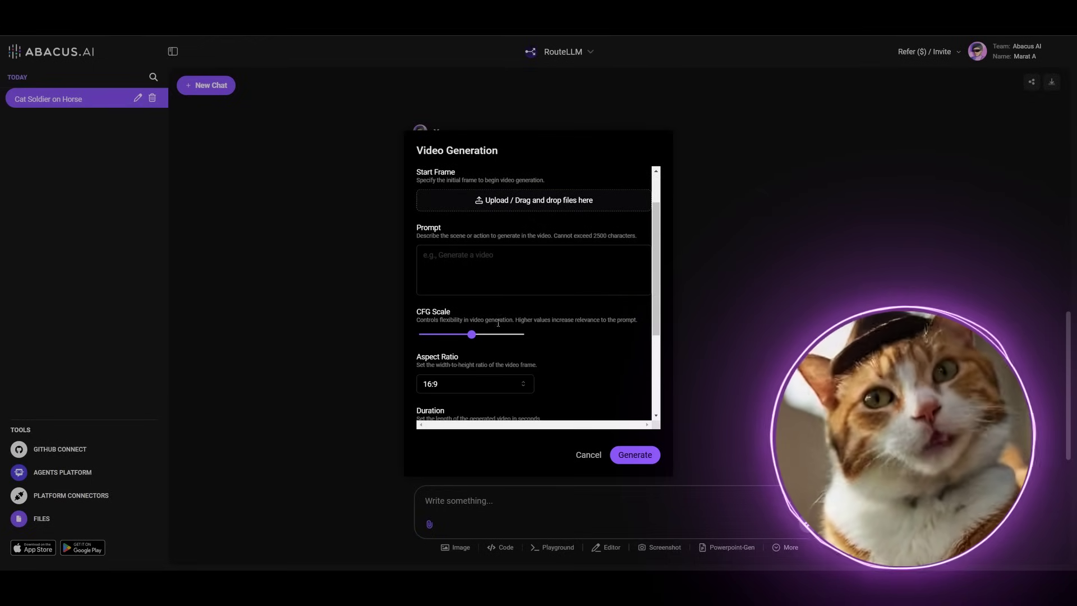
scroll(509, 344, "down", 3)
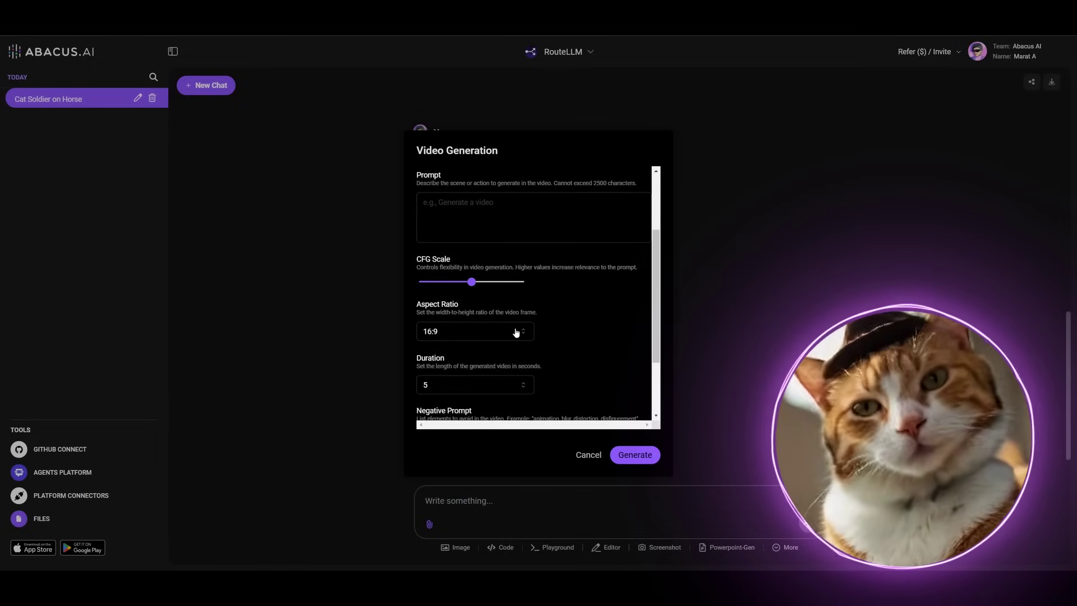
left_click(508, 291)
left_click(507, 286)
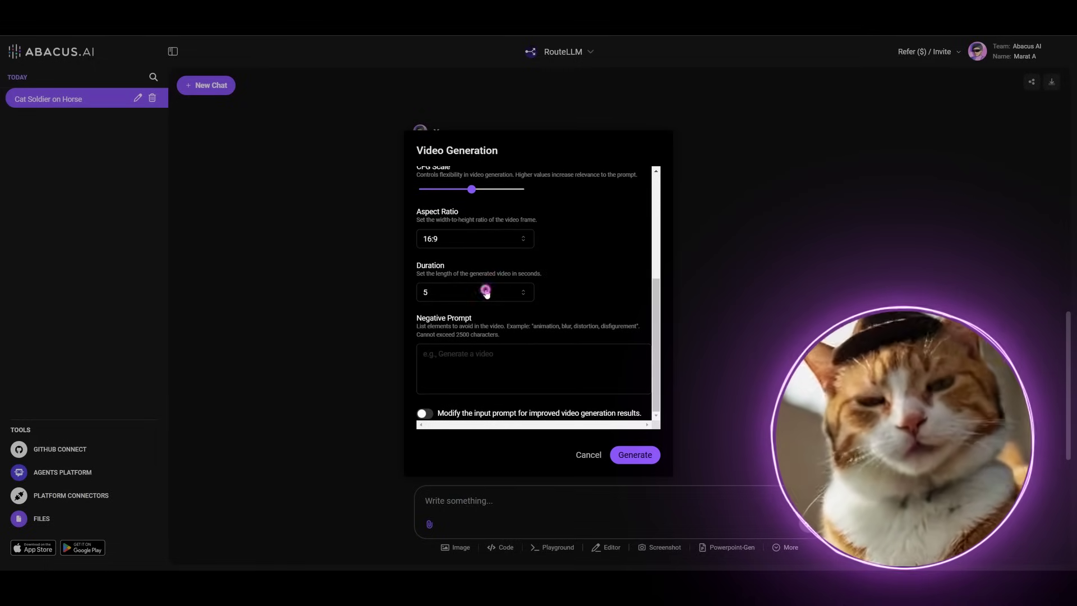
left_click(491, 294)
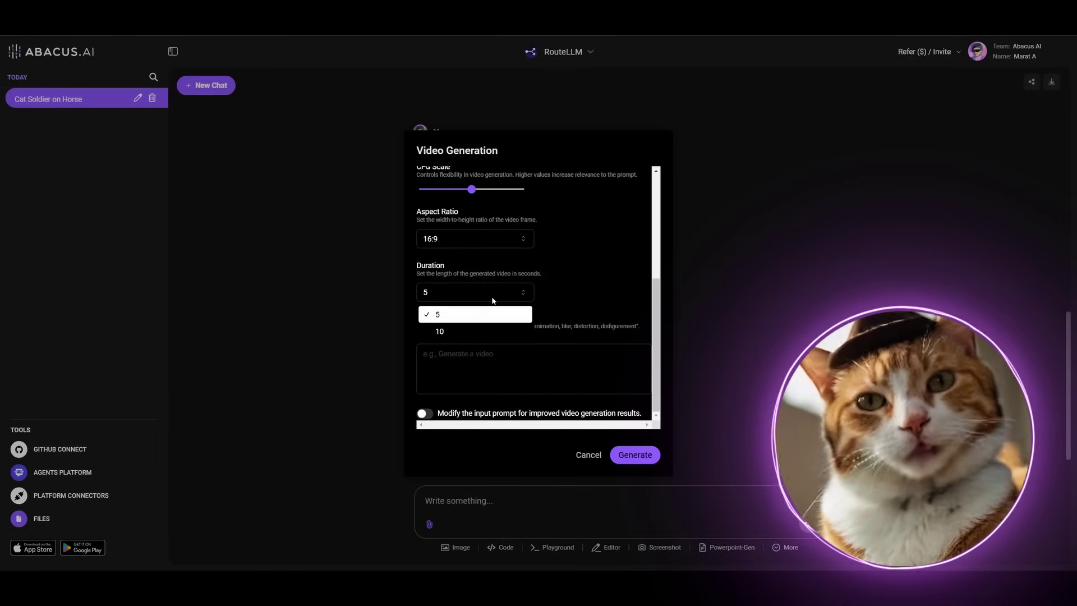
left_click(581, 289)
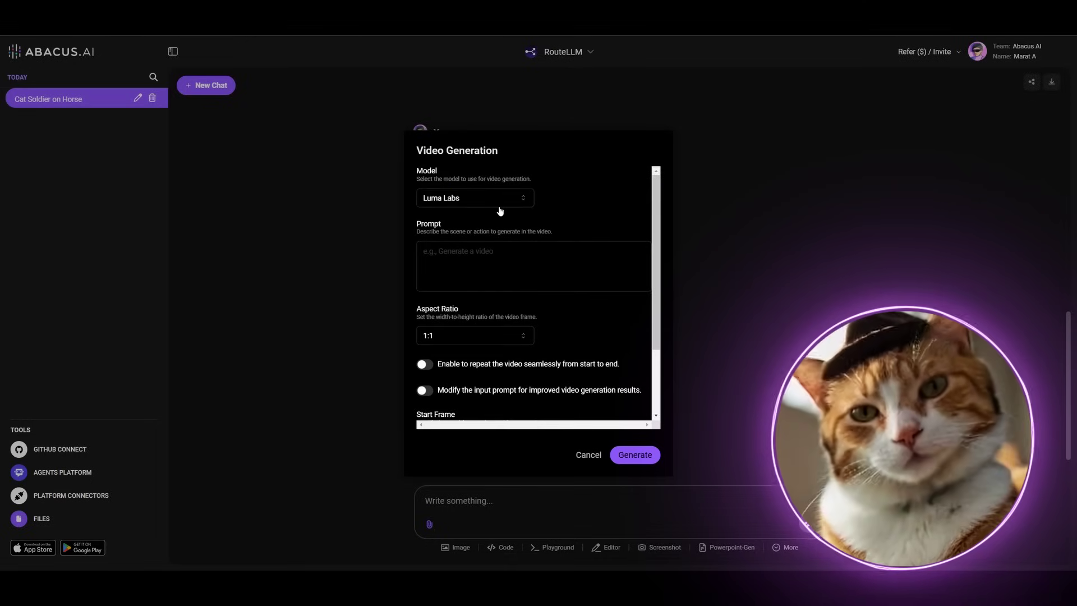
Step: Review the Luma Labs options, then switch the video model to Runway at 1280:768
scroll(579, 269, "down", 2)
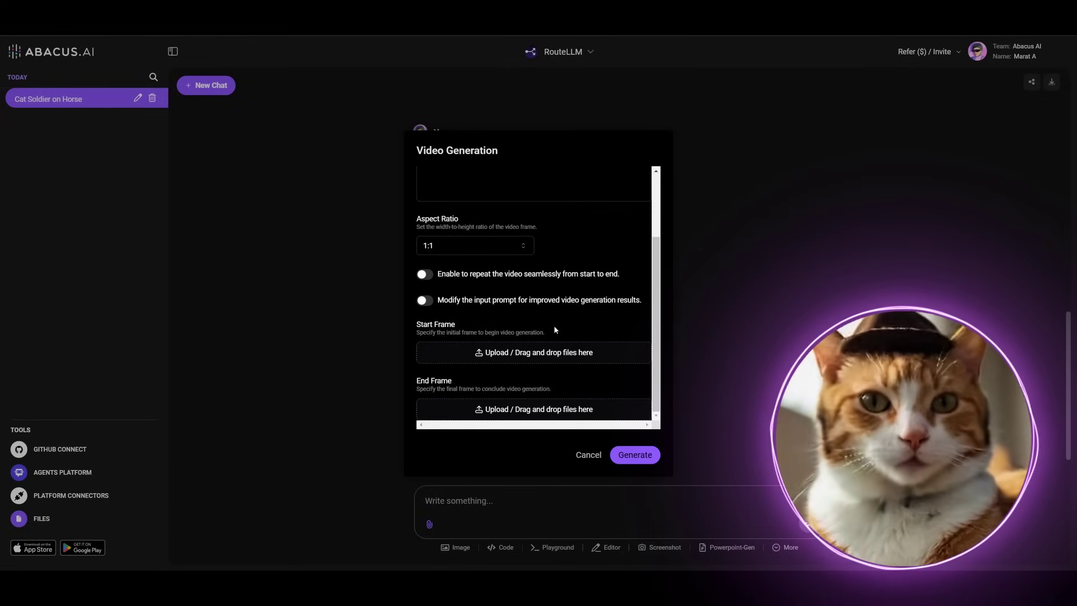
scroll(561, 331, "up", 2)
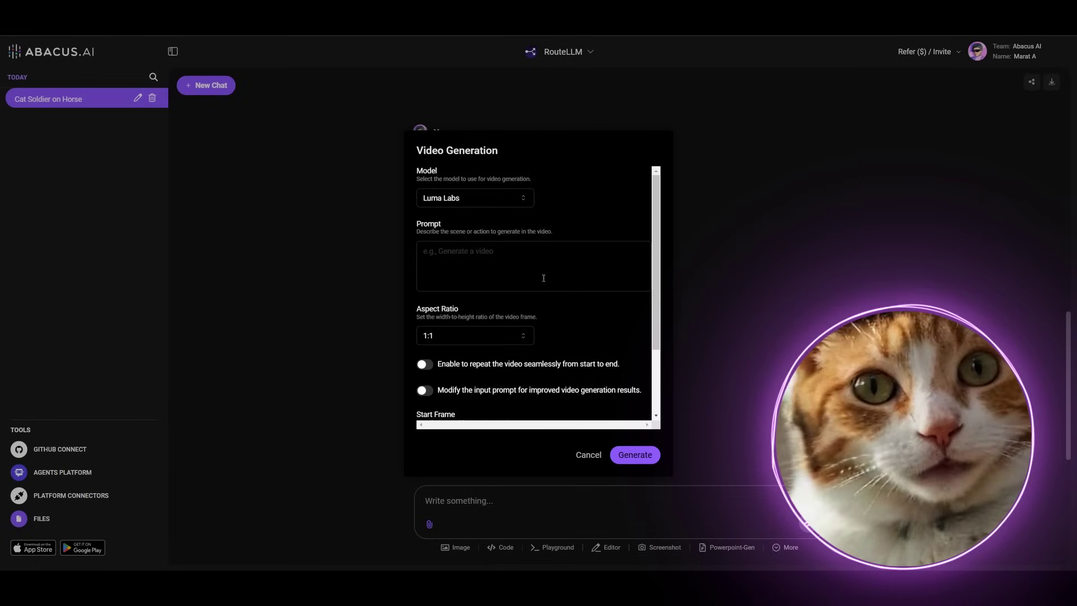
scroll(543, 364, "down", 2)
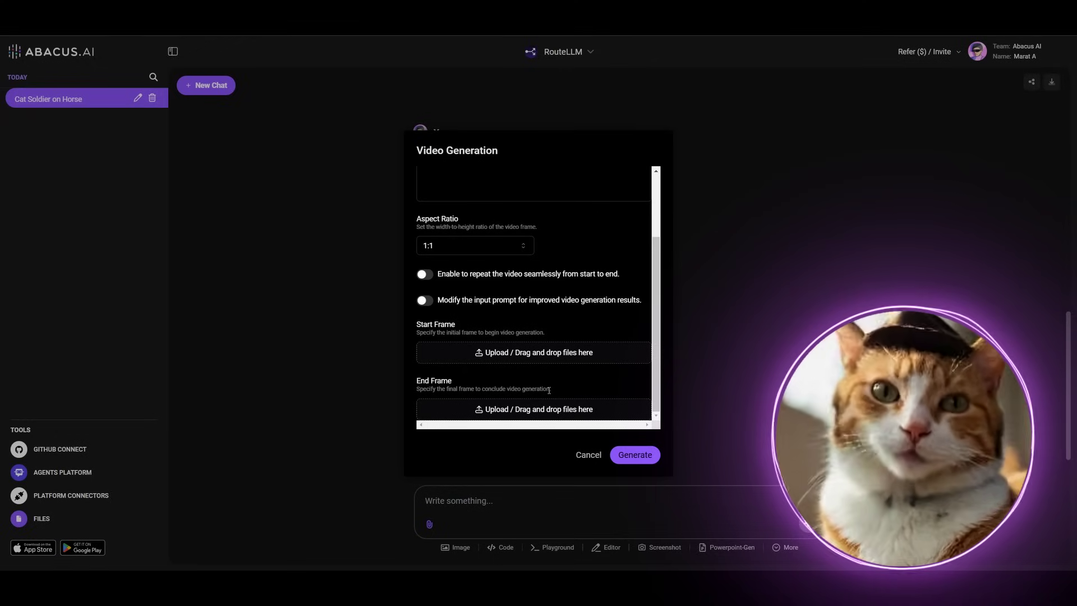
scroll(548, 390, "up", 2)
left_click(480, 197)
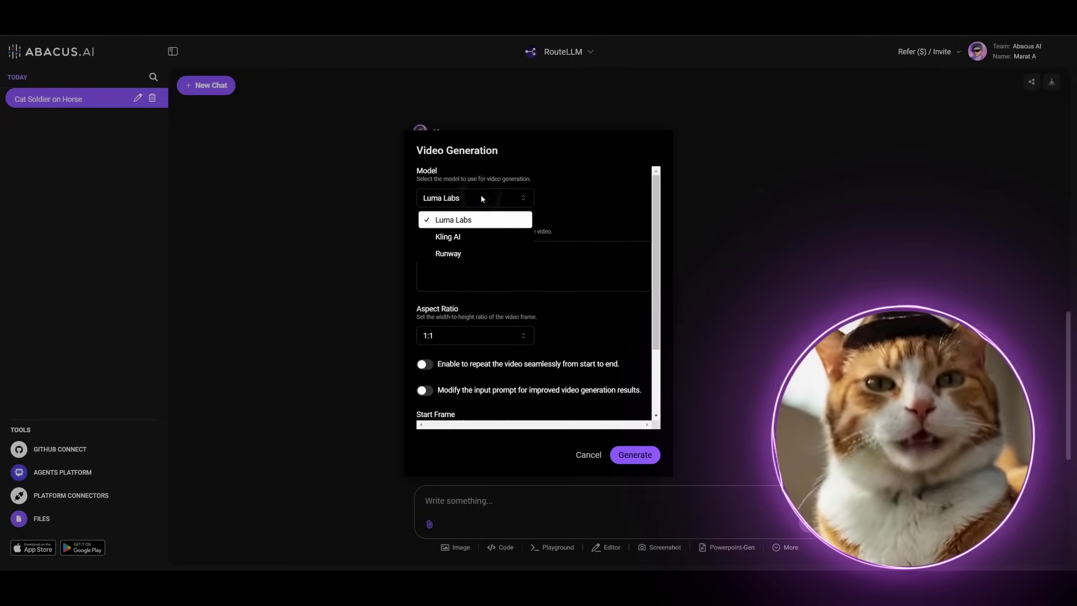
left_click(484, 254)
Step: Check Runway's duration options, keep 5 seconds, and reopen the model list
scroll(565, 262, "down", 1)
scroll(597, 315, "up", 1)
scroll(598, 317, "down", 1)
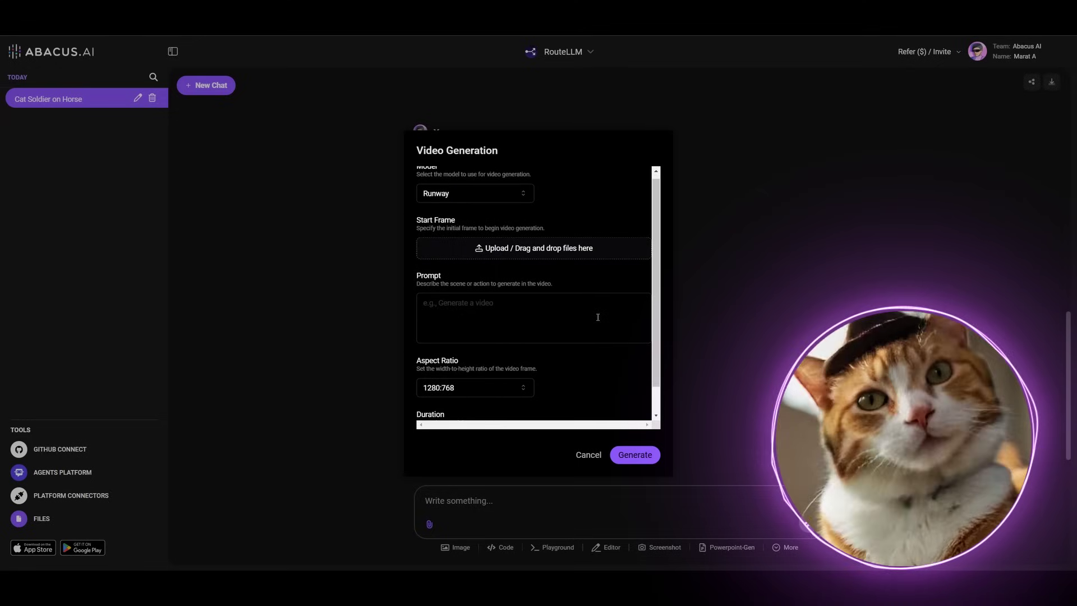
scroll(598, 317, "down", 1)
left_click(510, 408)
left_click(440, 443)
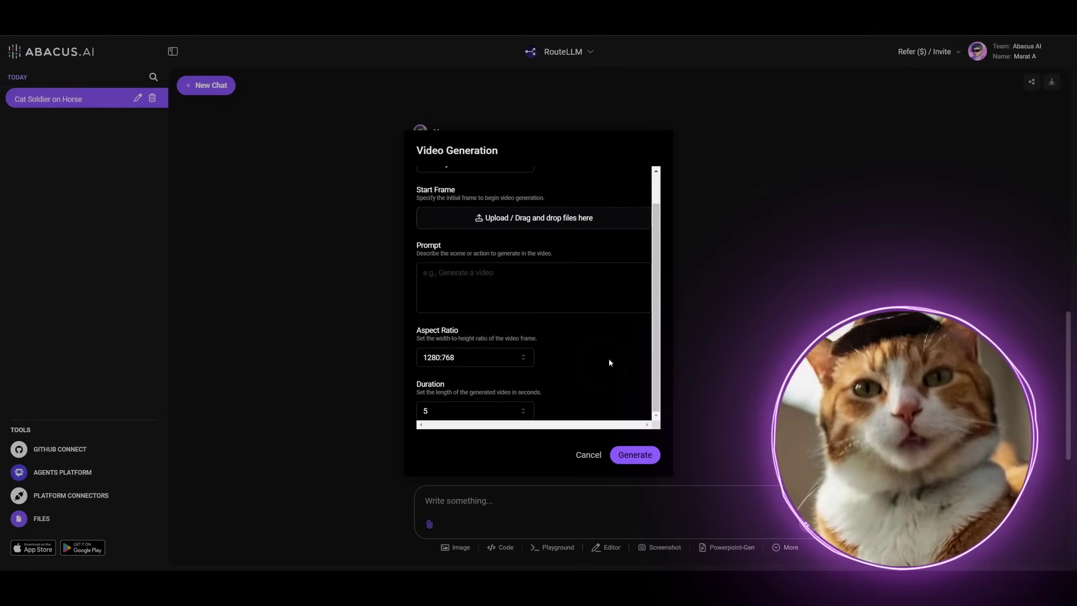
scroll(610, 362, "up", 1)
left_click(493, 197)
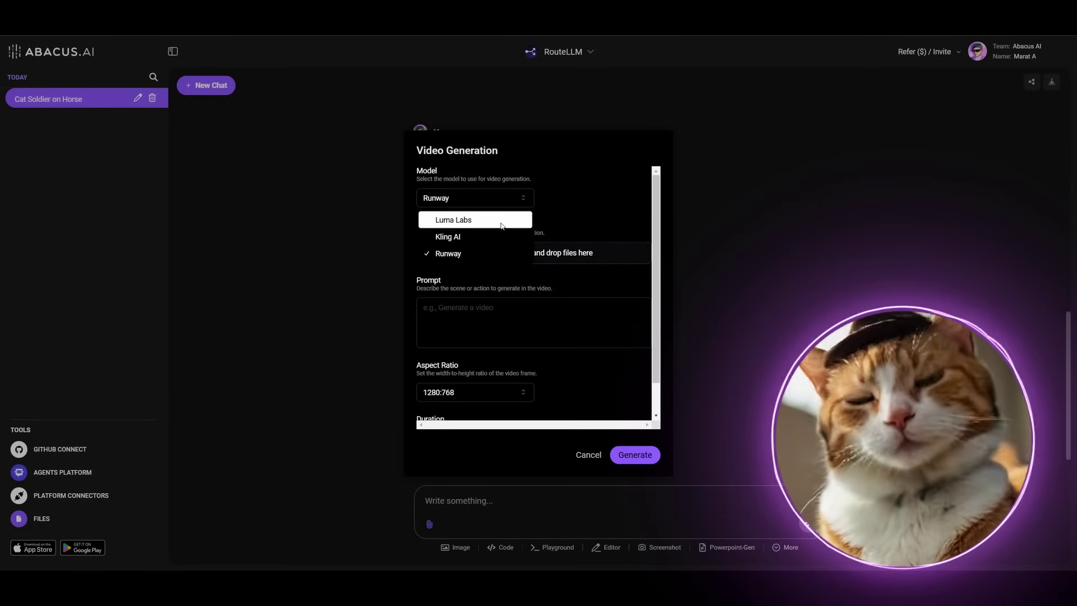
Step: Switch the video model from Luma Labs to Kling AI
left_click(482, 219)
scroll(537, 356, "down", 3)
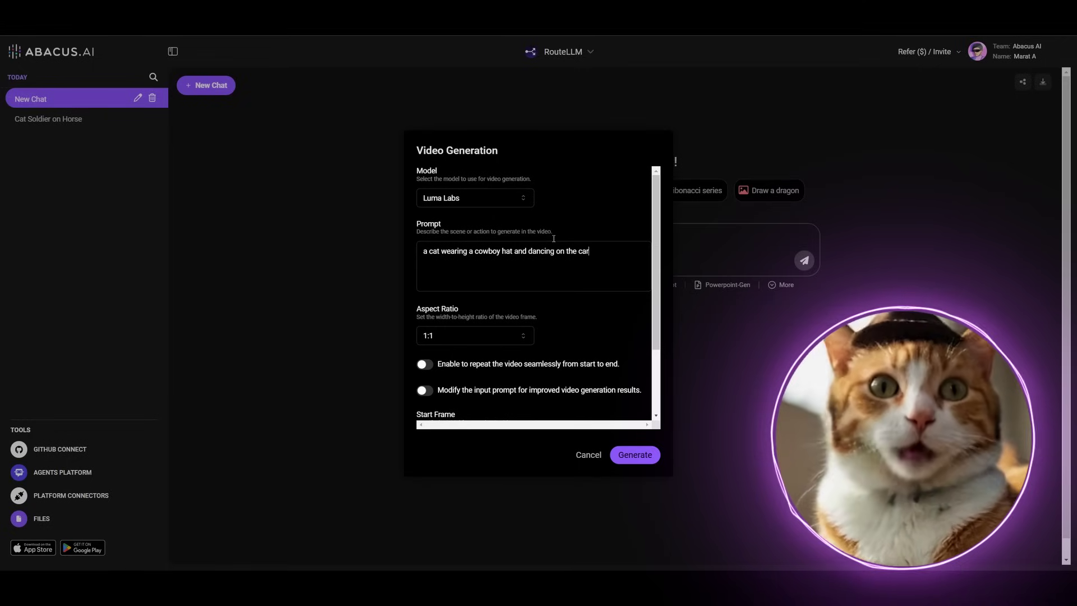
left_click(520, 200)
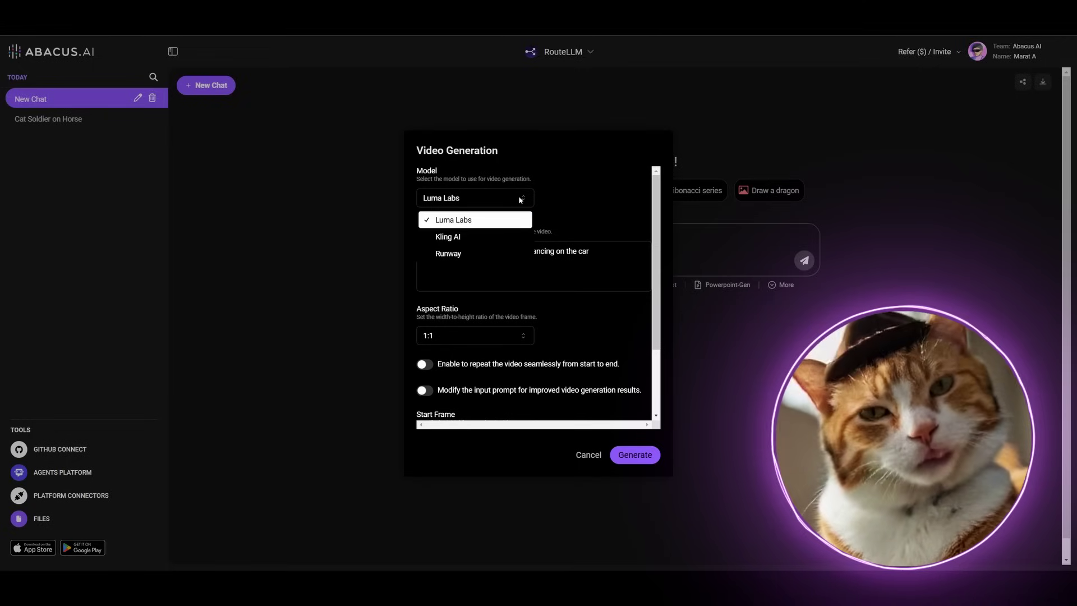
left_click(503, 239)
Step: Lower the CFG Scale and set the video duration to 10 seconds
scroll(504, 252, "down", 2)
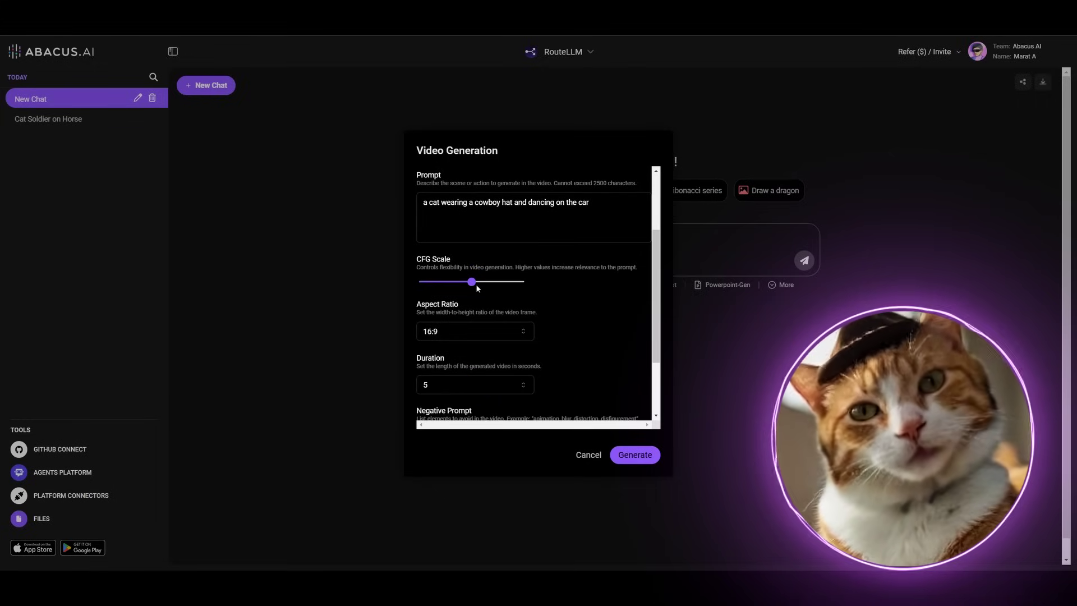
left_click_drag(475, 284, 457, 284)
scroll(586, 297, "down", 3)
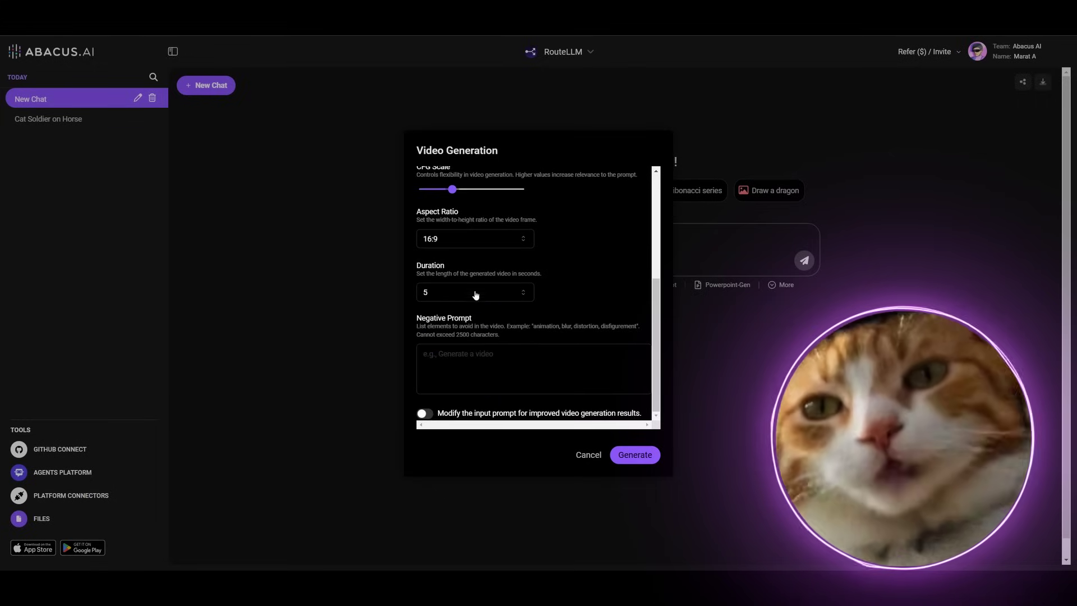
left_click(513, 292)
left_click(510, 325)
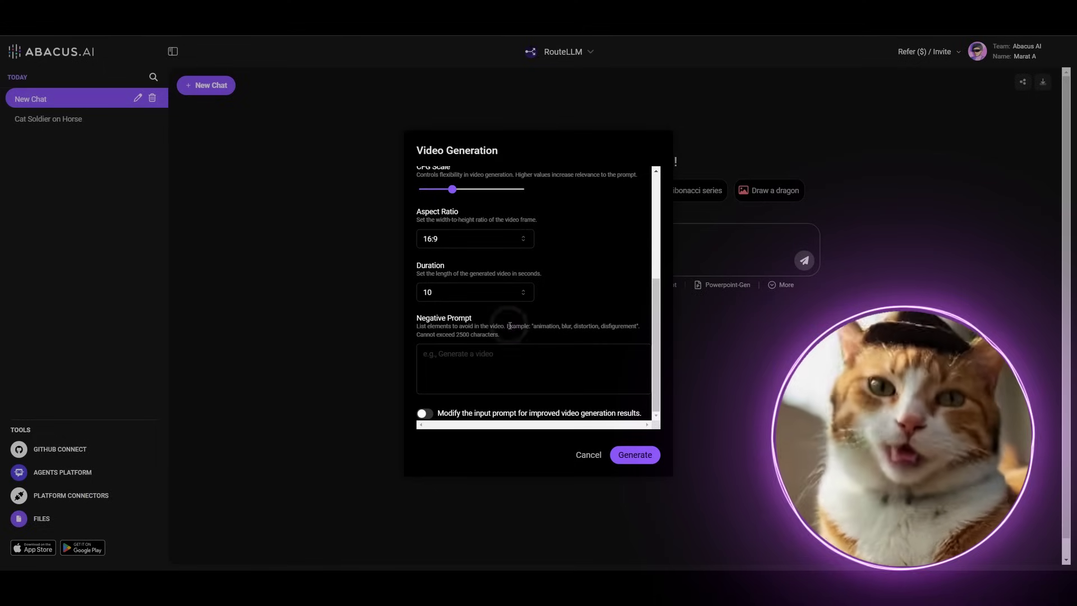
Step: Enable Modify prompt, confirm the 10-second duration, and generate the dancing cowboy-hat cat video
left_click(430, 416)
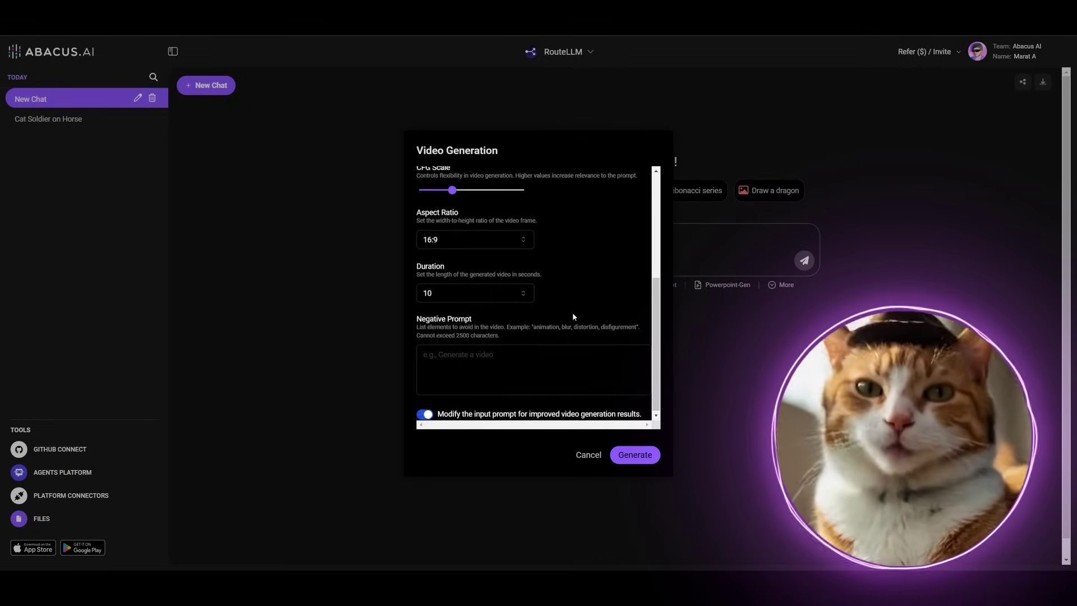
scroll(572, 314, "up", 4)
scroll(562, 299, "down", 3)
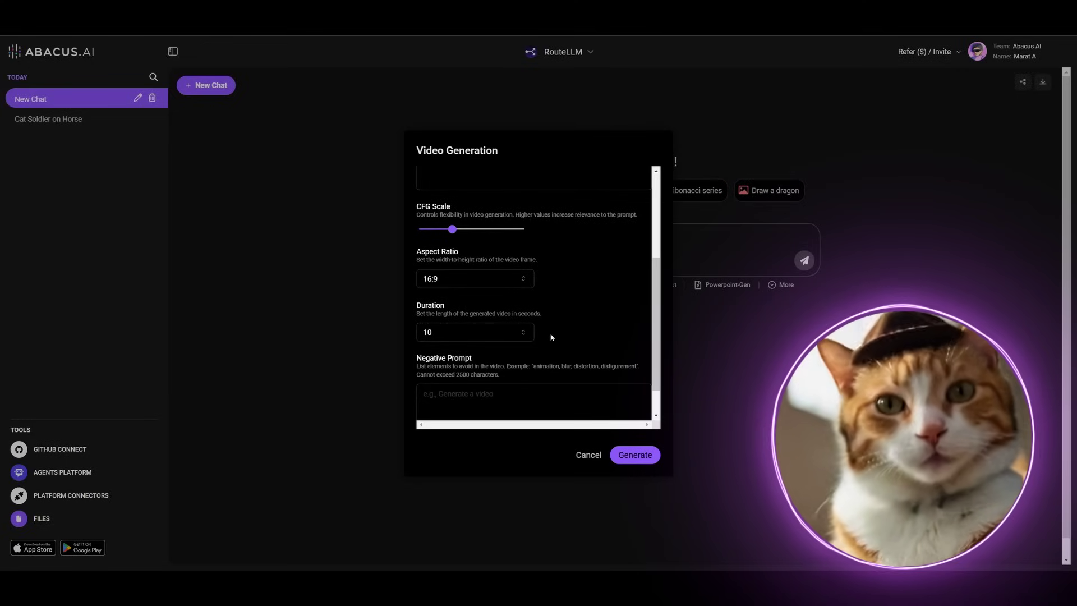
scroll(551, 326, "down", 1)
left_click(510, 299)
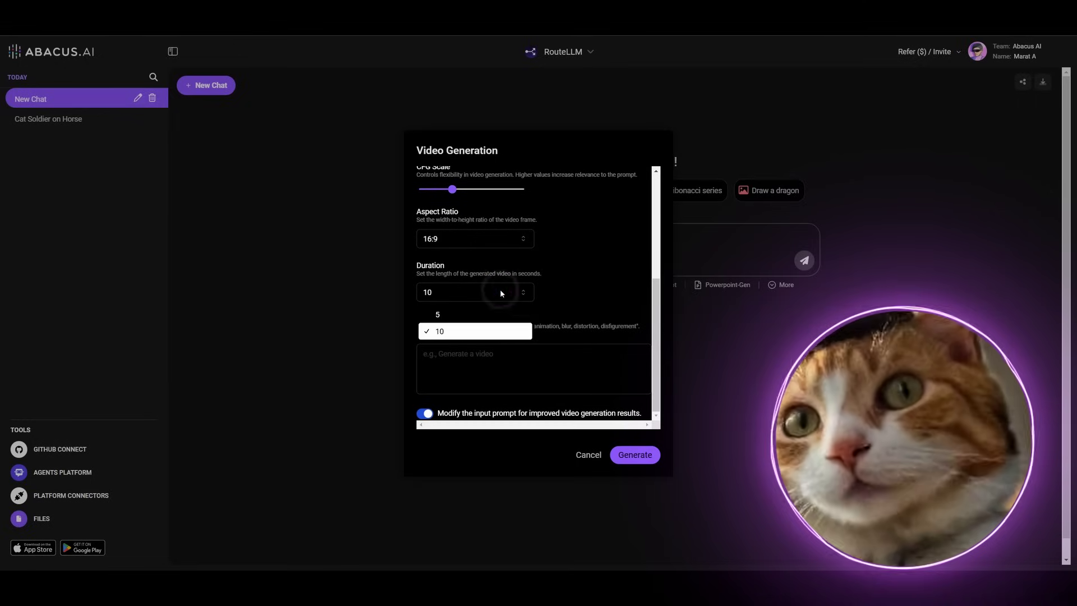
left_click(598, 289)
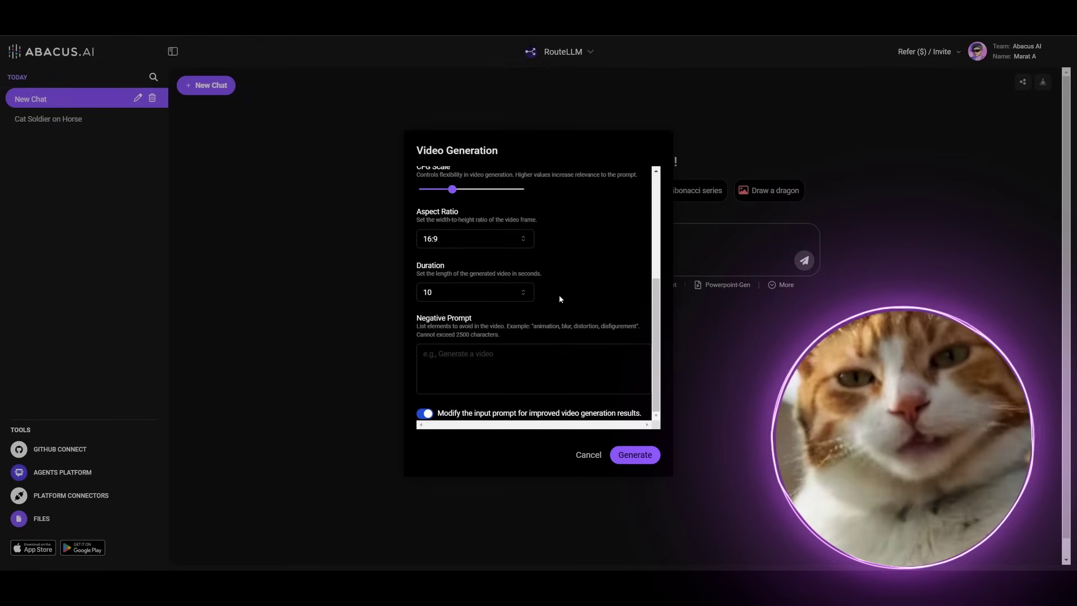
left_click(628, 458)
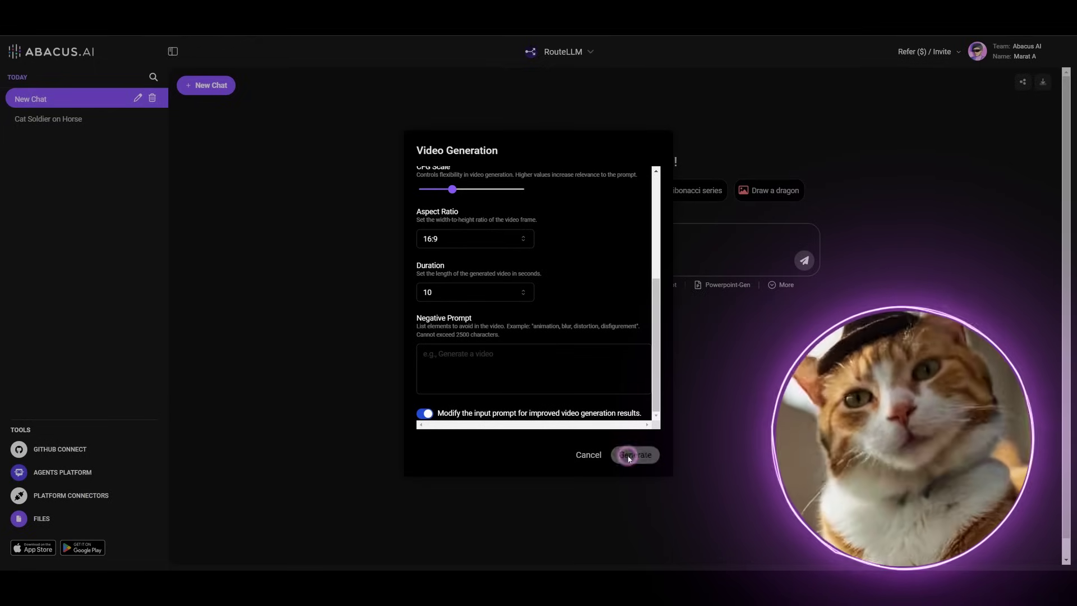